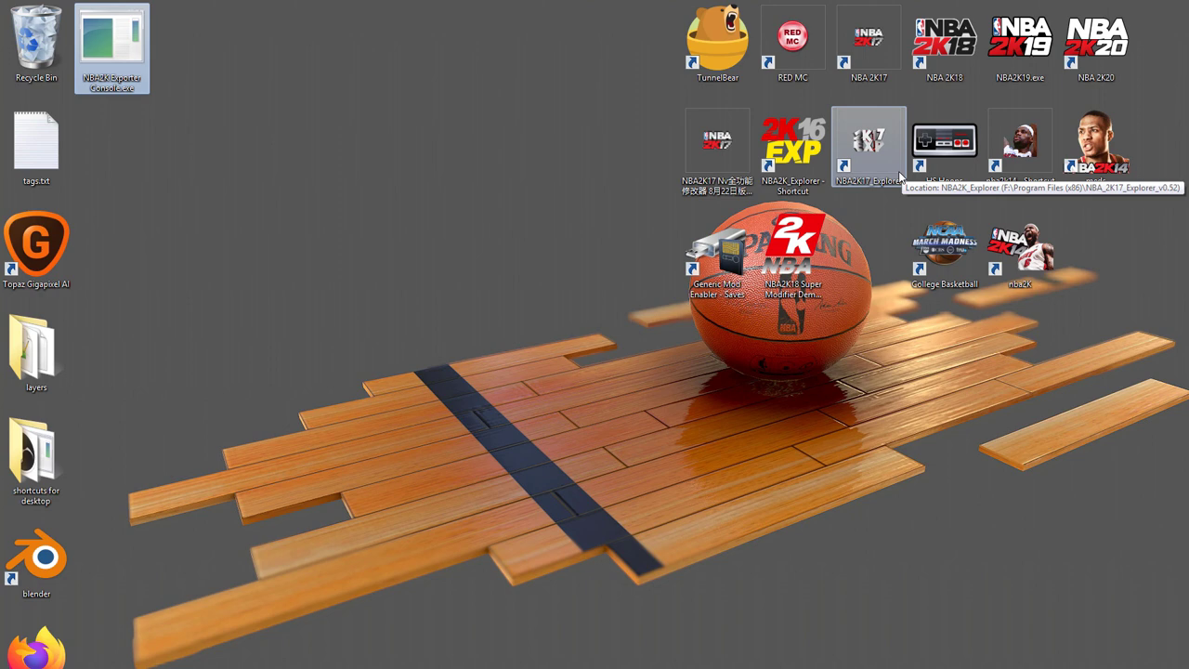
Rearrange the desktop shortcuts, moving the NBA2K Exporter Console icon one column right
mouse_move(870, 151)
left_mouse_down()
mouse_move(703, 312)
mouse_move(206, 51)
left_mouse_up()
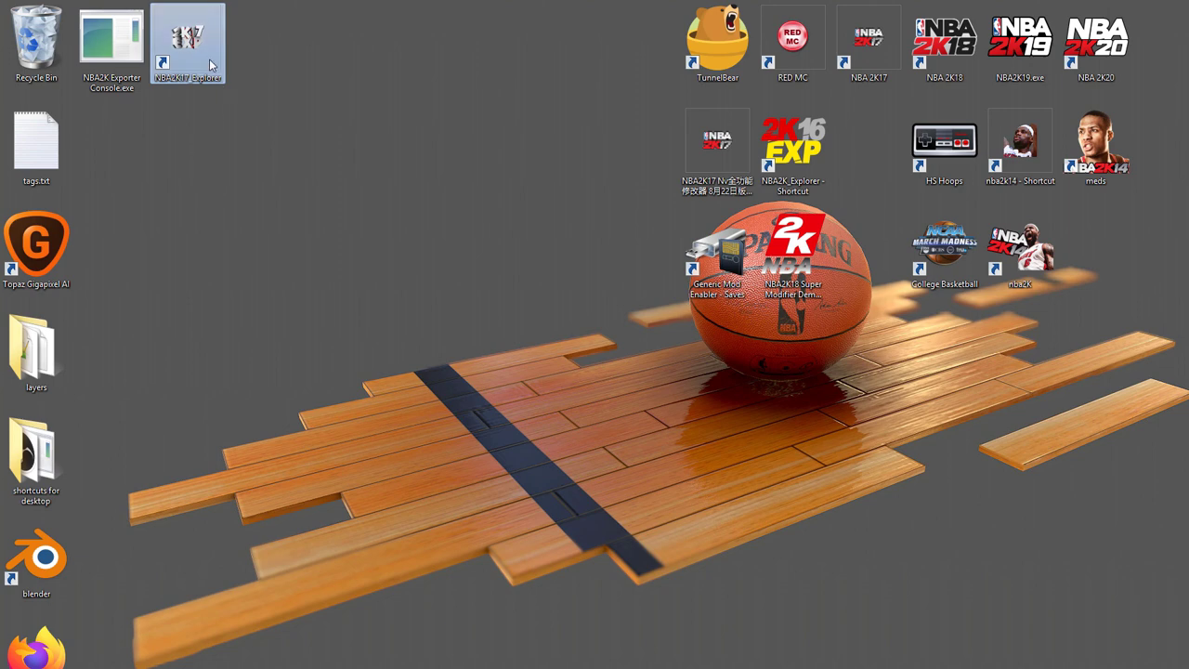
mouse_move(204, 58)
left_mouse_down()
mouse_move(775, 202)
mouse_move(884, 153)
mouse_move(892, 171)
left_mouse_up()
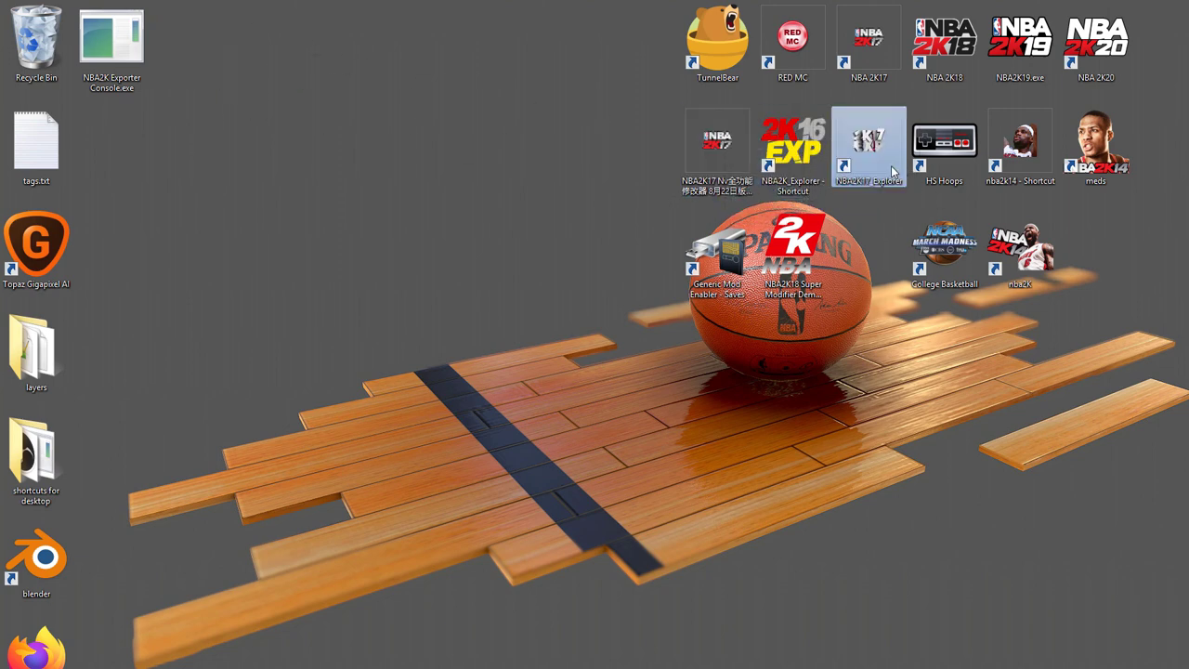
left_click(483, 195)
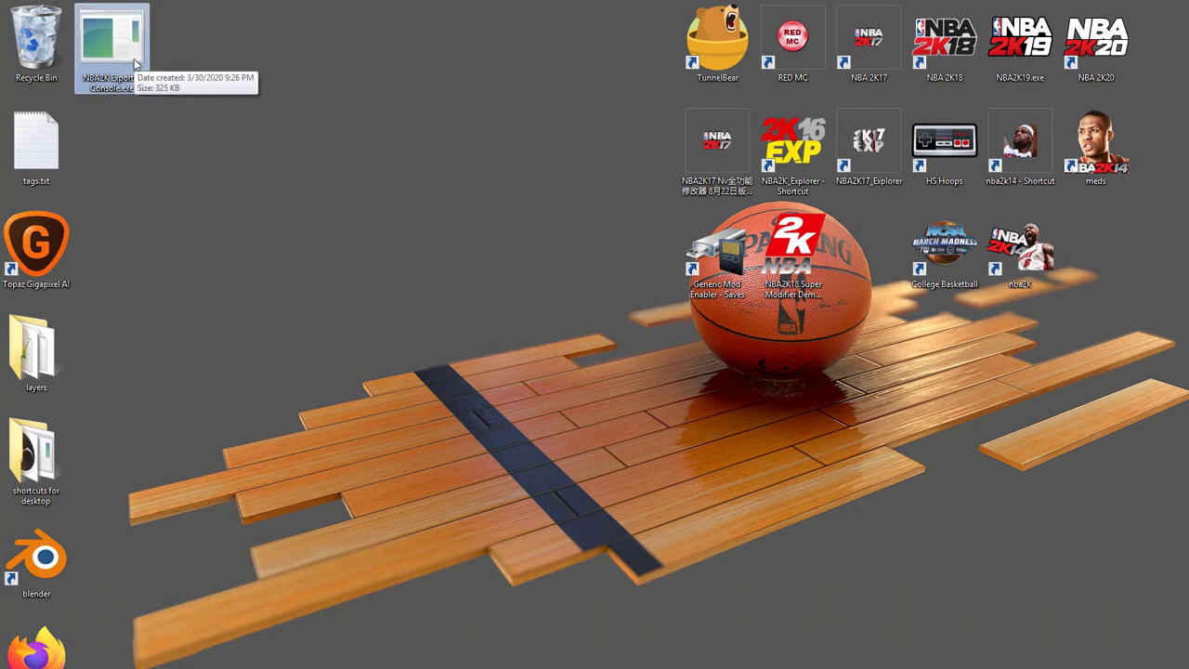
left_click(136, 63)
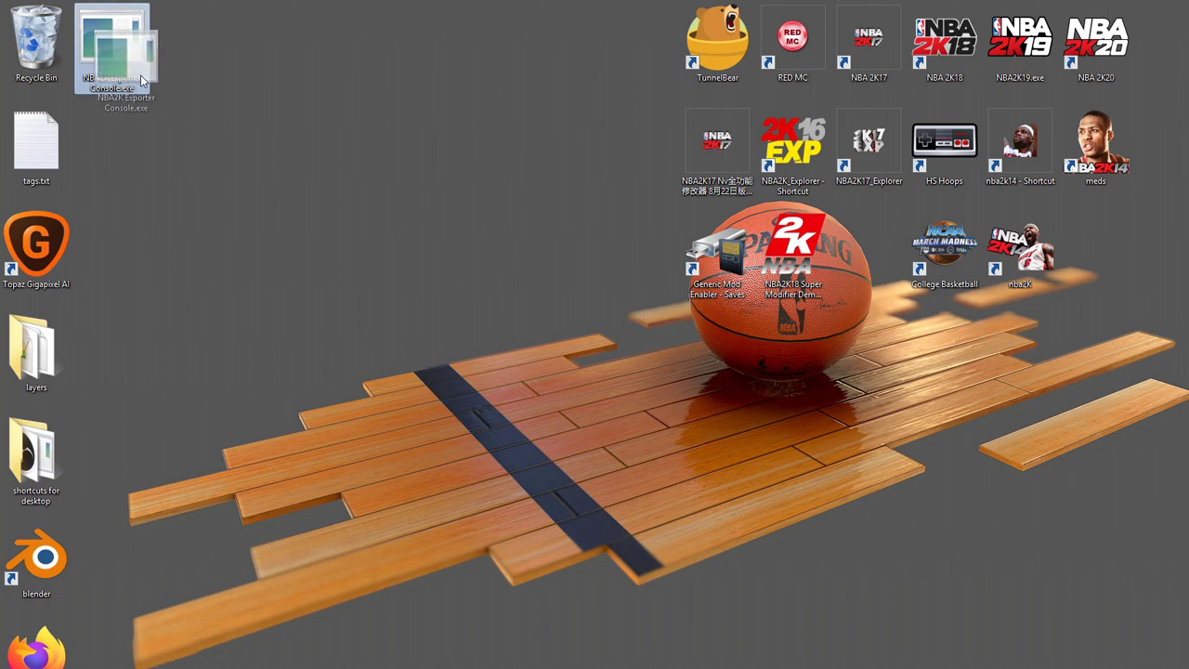
mouse_move(112, 65)
left_mouse_down()
mouse_move(198, 154)
mouse_move(180, 80)
left_mouse_up()
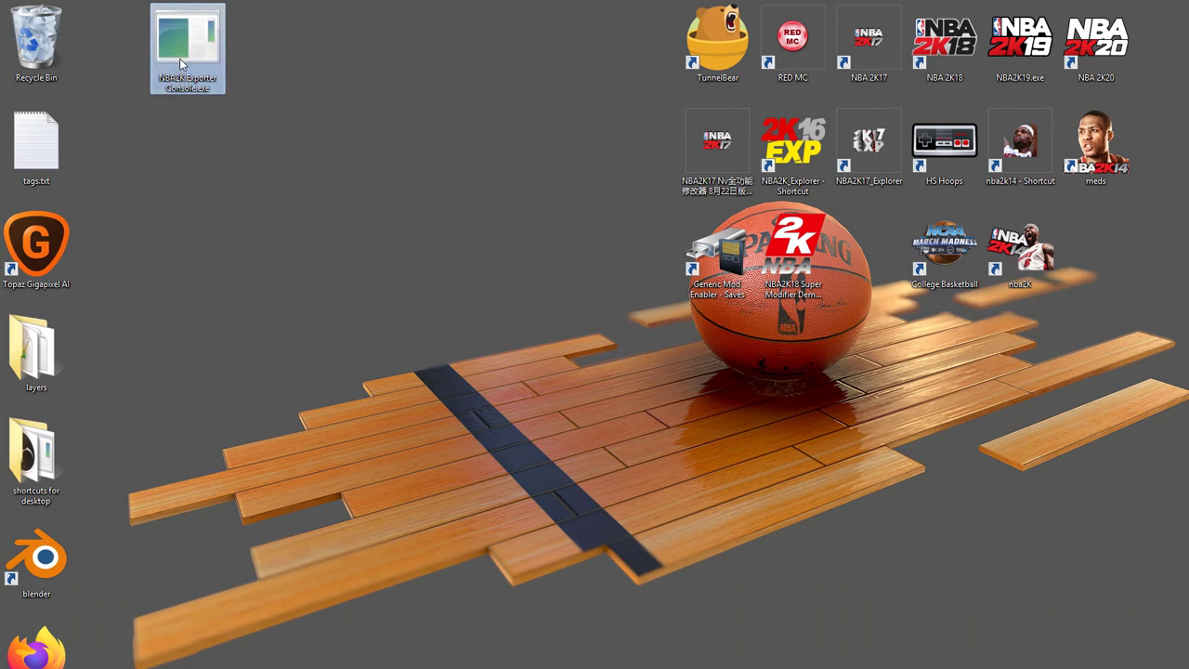
Launch NBA2K Exporter Console and choose English as its language
double_click(190, 42)
type("1")
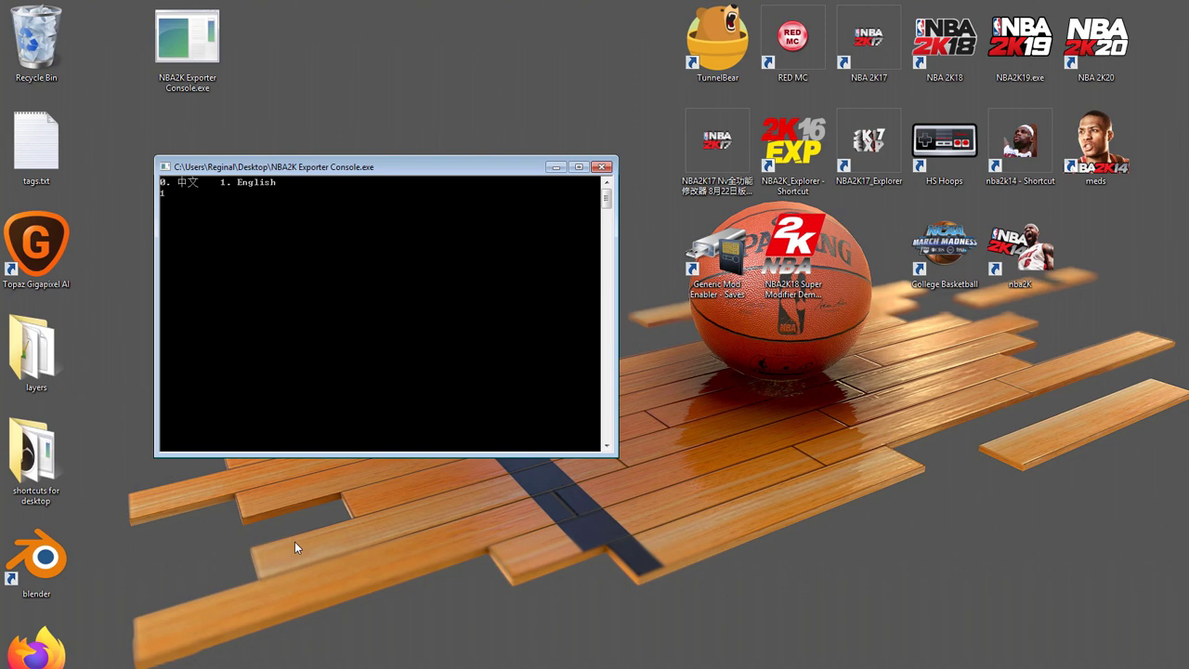
key("Return")
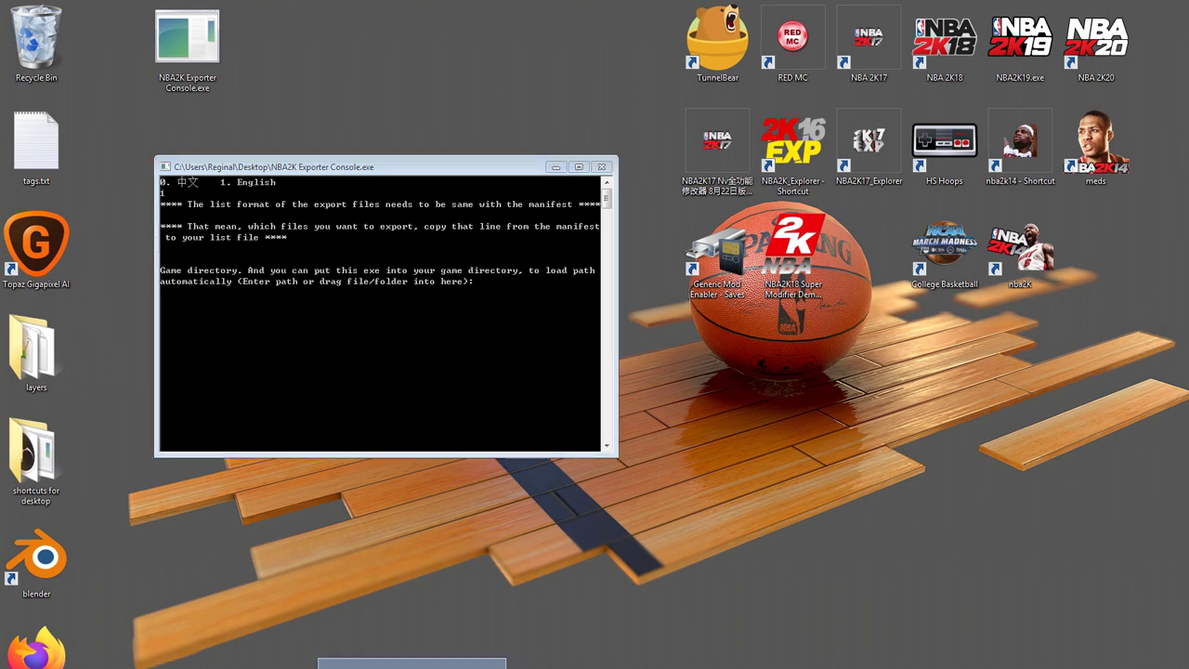
Browse files in the NBA 2K20 folder, then go up to the Steam common folder
left_click(411, 664)
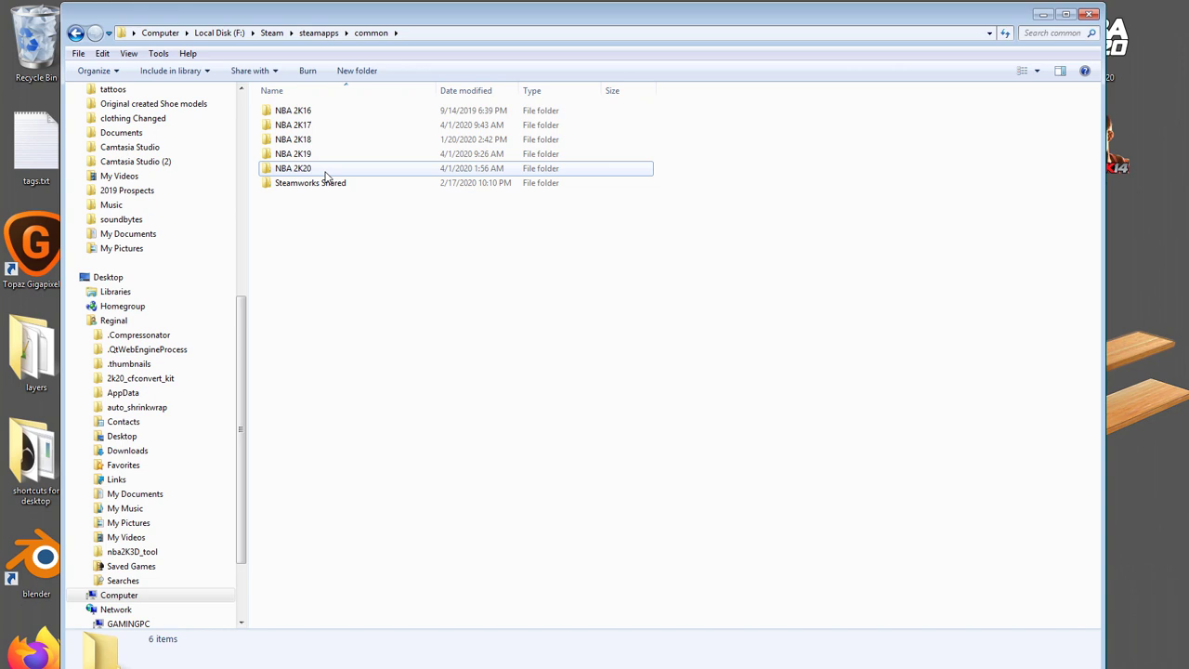
mouse_move(686, 265)
left_mouse_down()
mouse_move(396, 374)
mouse_move(307, 576)
left_mouse_up()
left_click(314, 401)
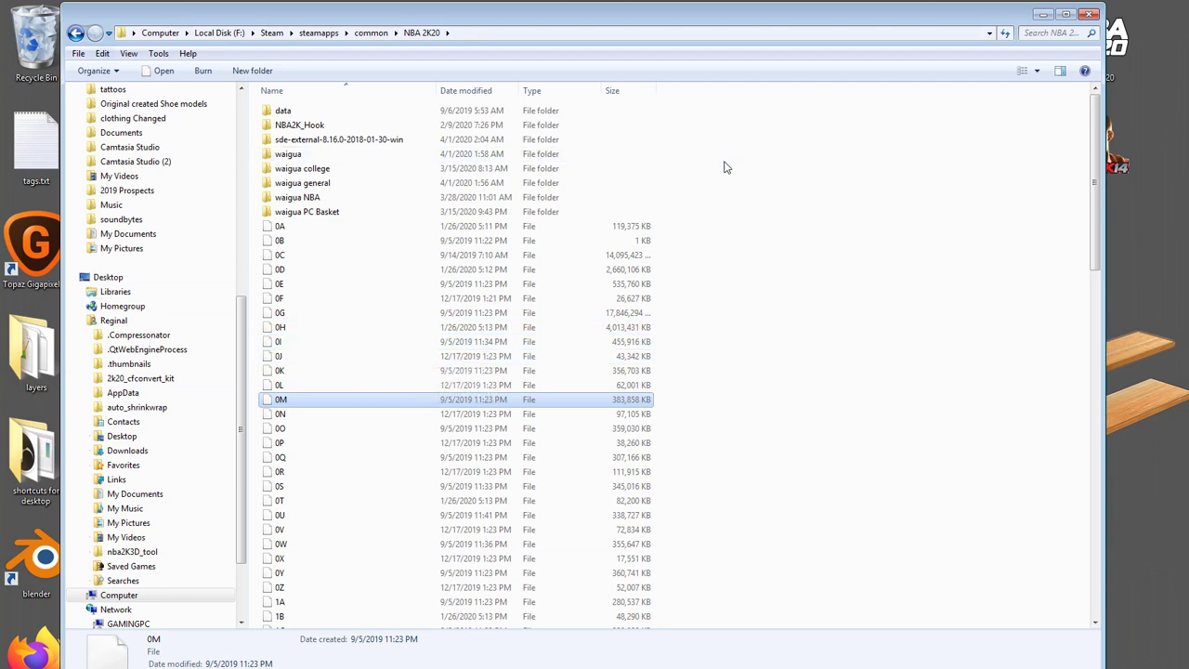
left_click(469, 341)
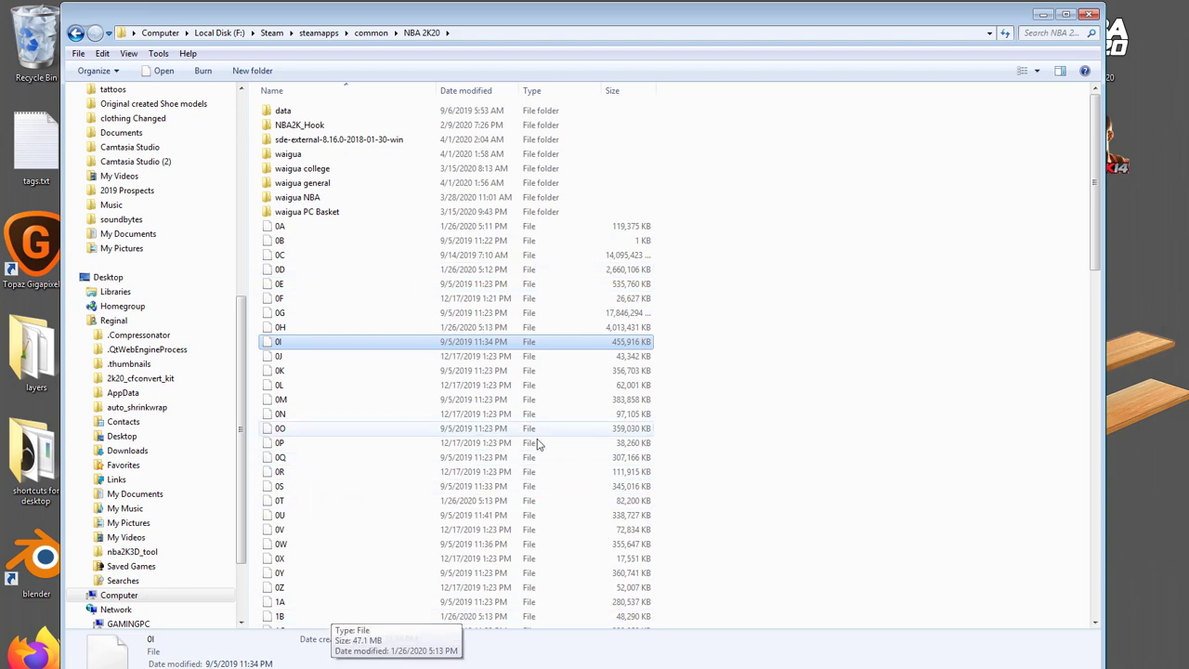
left_click(1042, 14)
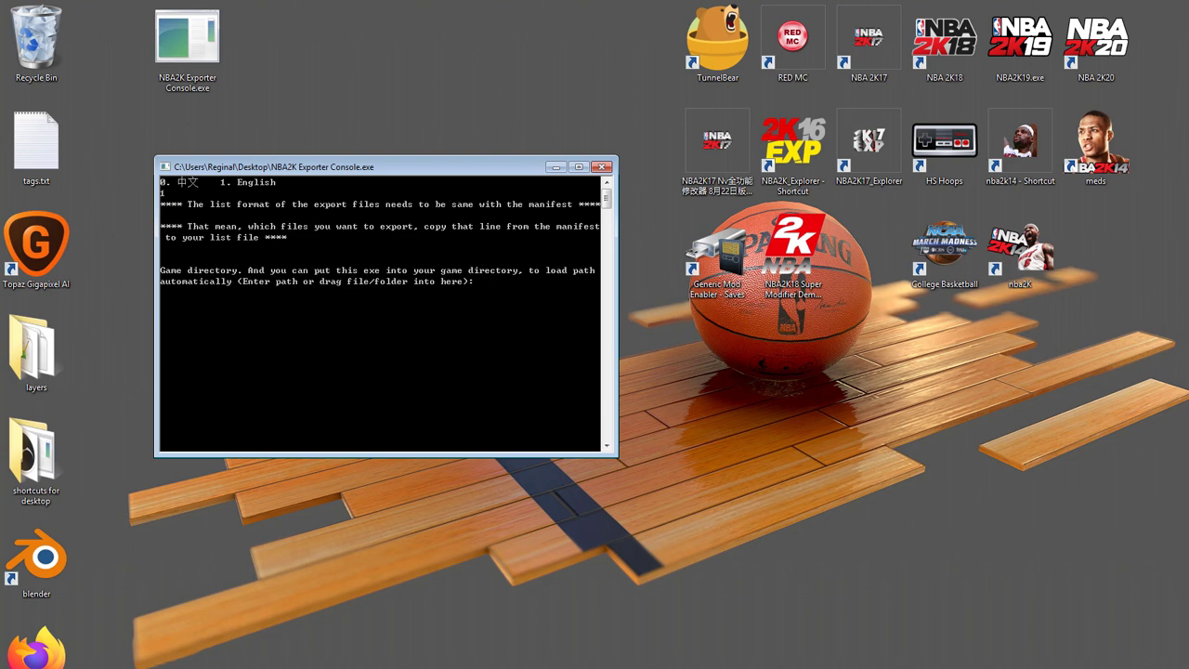
left_click(411, 663)
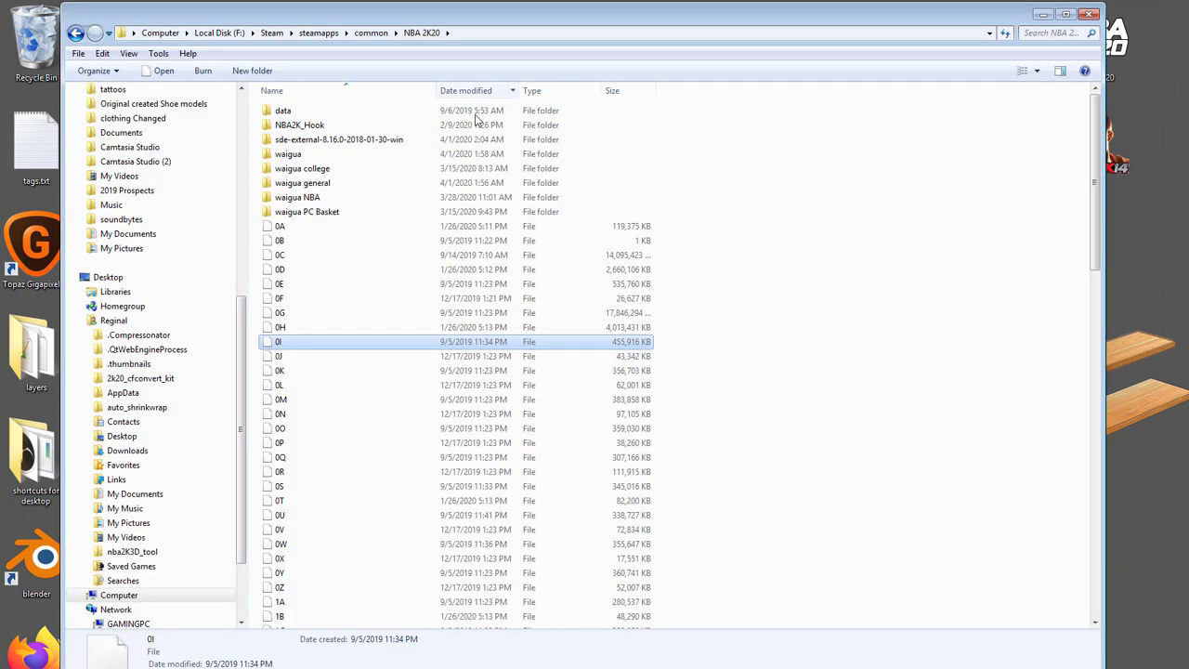
left_click(369, 32)
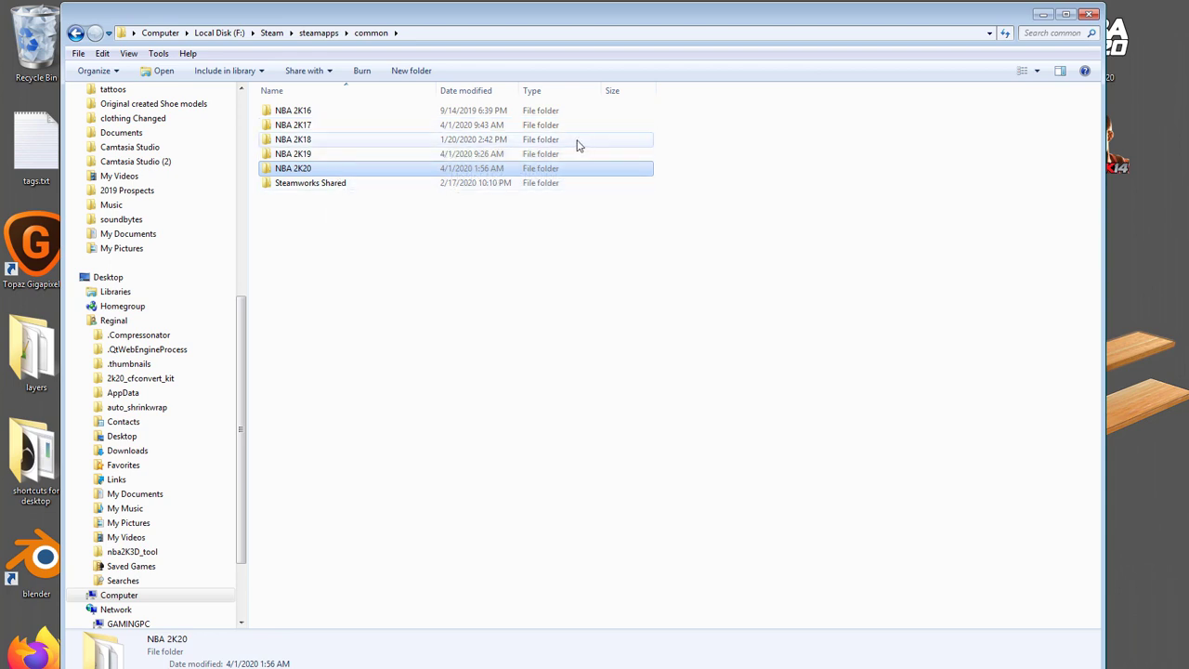
mouse_move(430, 129)
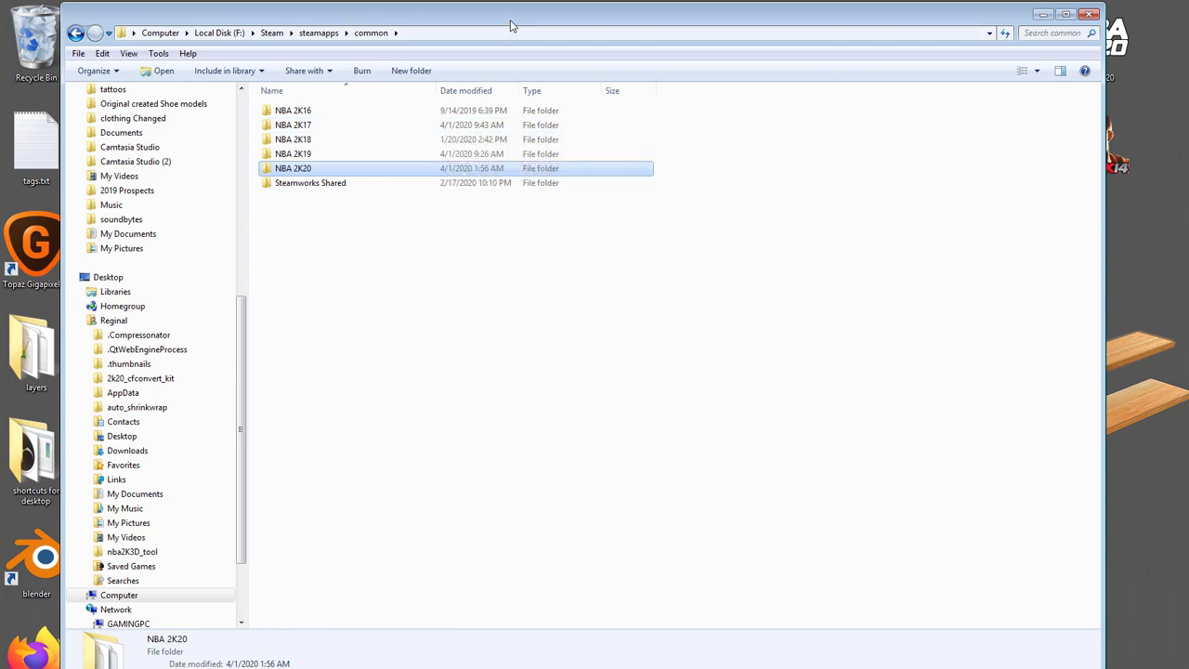
Reposition the Explorer window beside the console and browse into NBA 2K20 and back
mouse_move(523, 20)
left_mouse_down()
mouse_move(734, 20)
mouse_move(747, 56)
mouse_move(751, 33)
left_mouse_up()
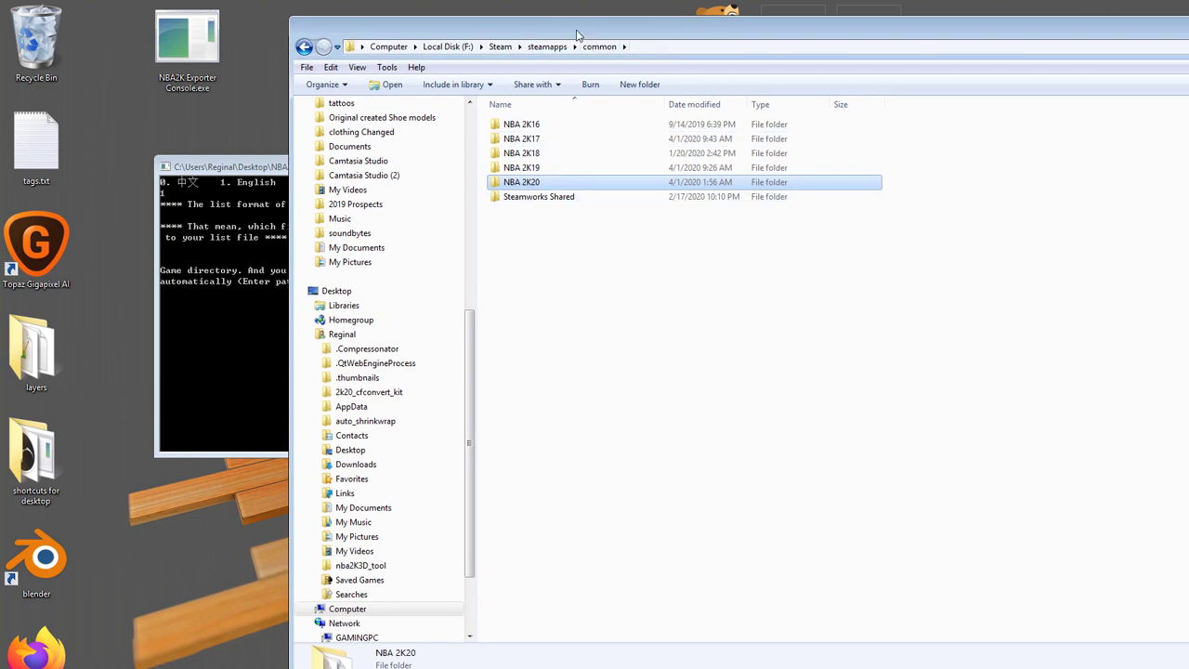
left_click_drag(574, 28, 434, 146)
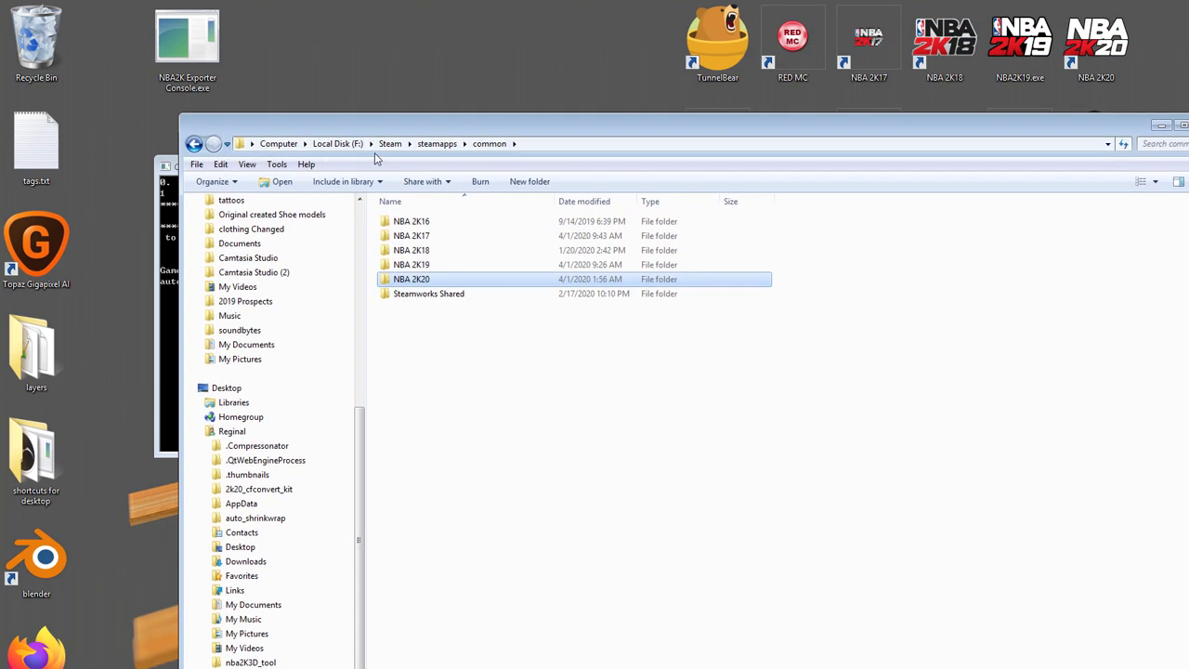
left_click(413, 222)
left_click(414, 280)
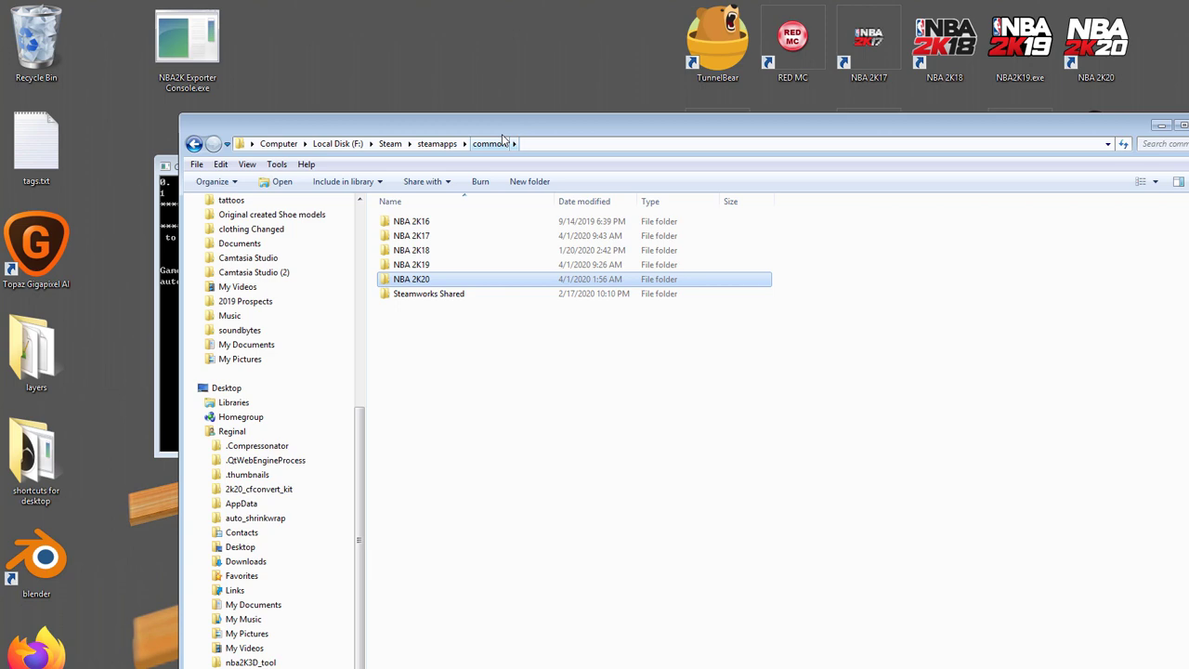
left_click_drag(513, 117, 600, 30)
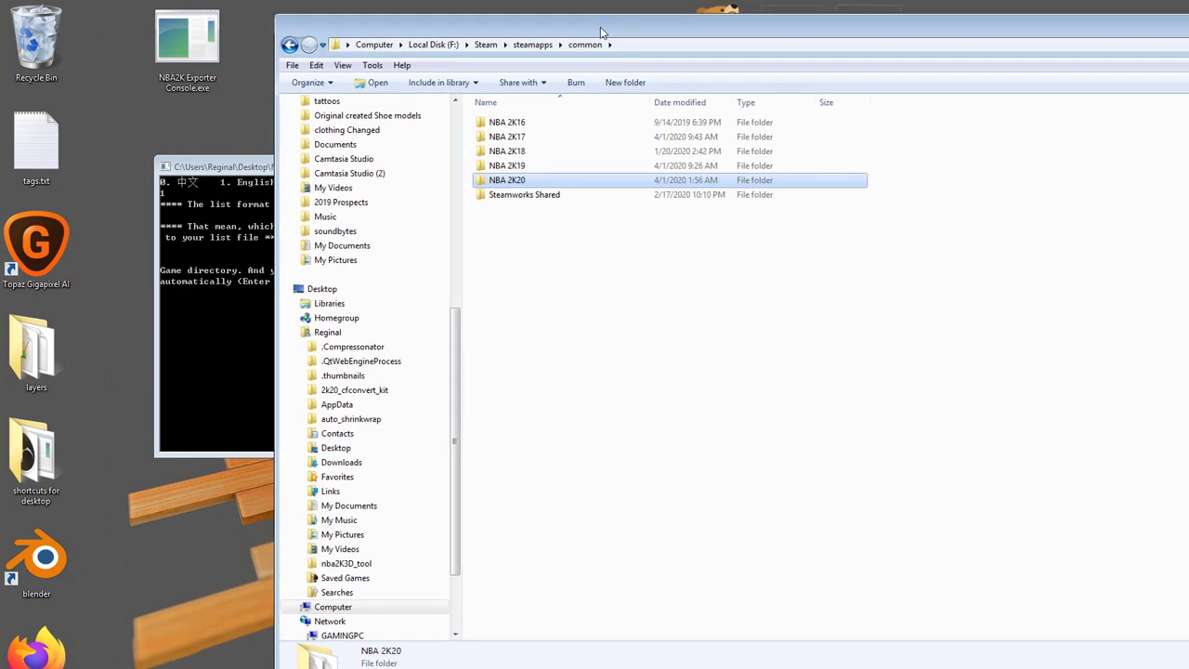
double_click(514, 183)
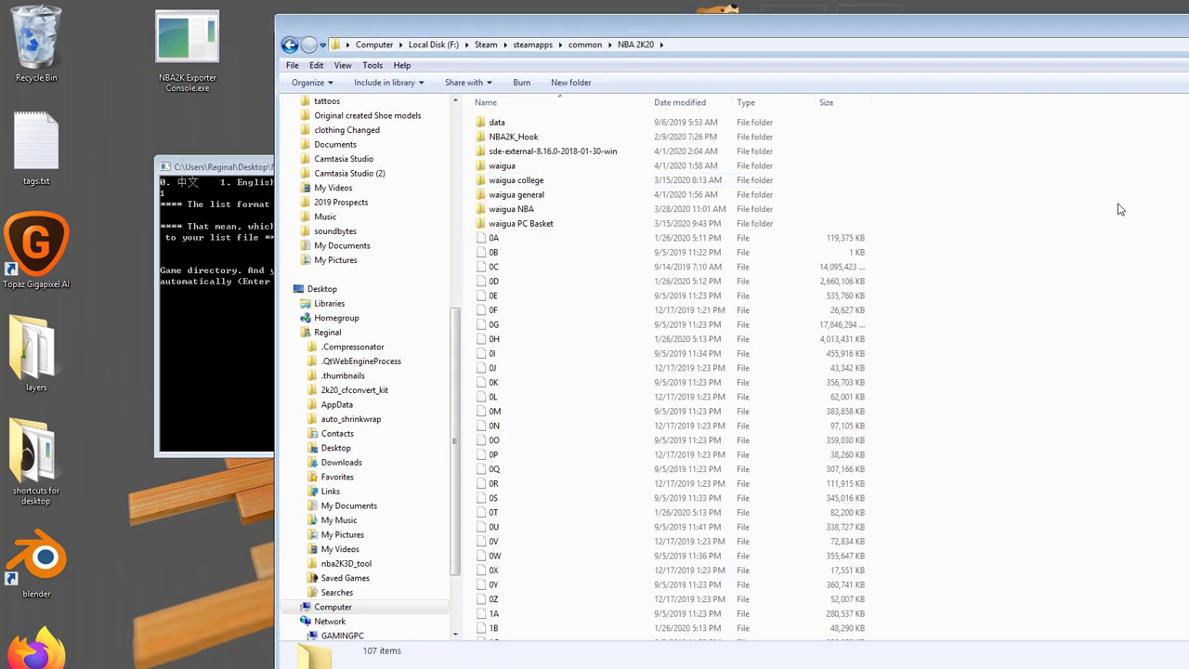
scroll(609, 411, "down", 20)
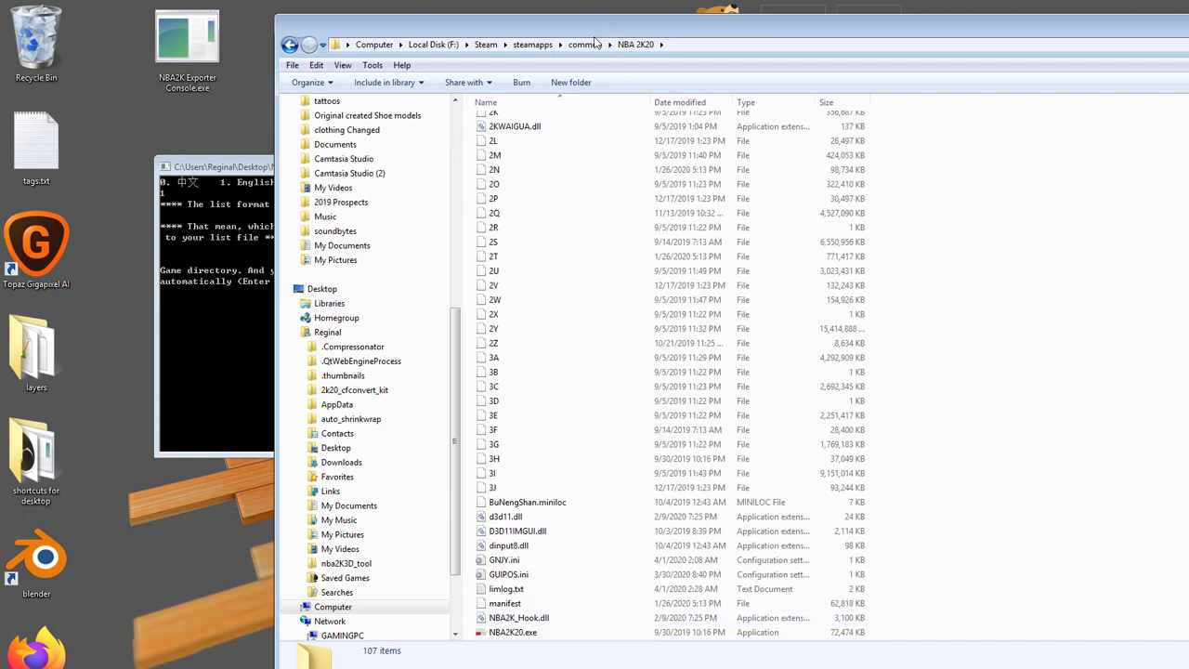
left_click(592, 45)
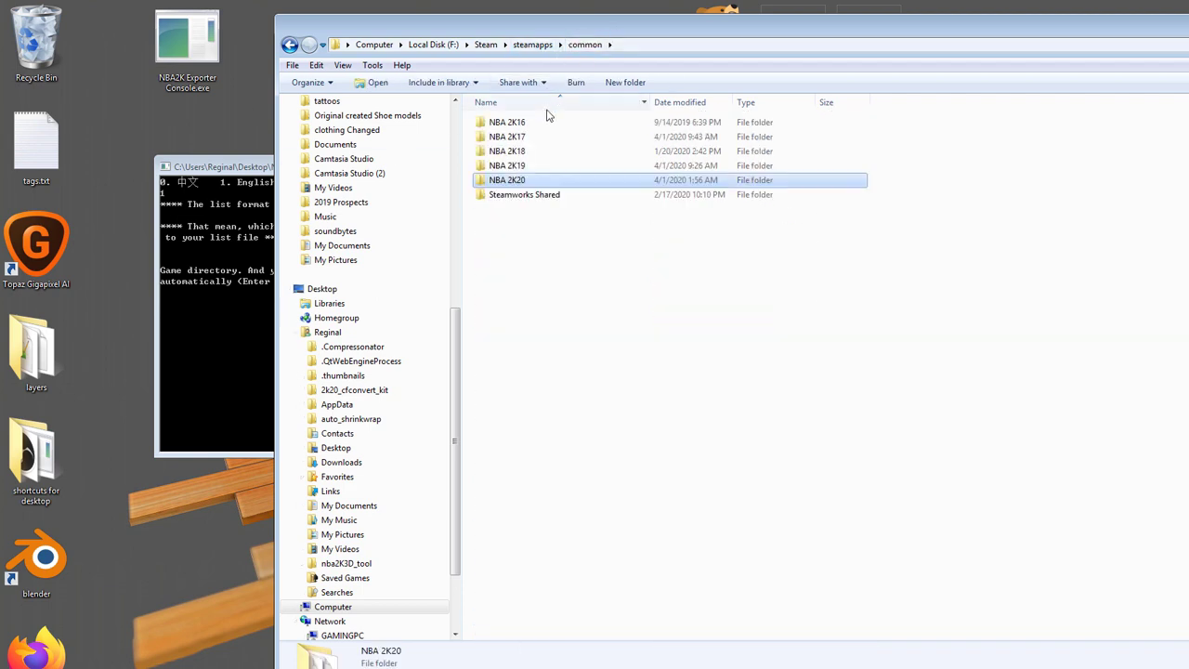
mouse_move(512, 190)
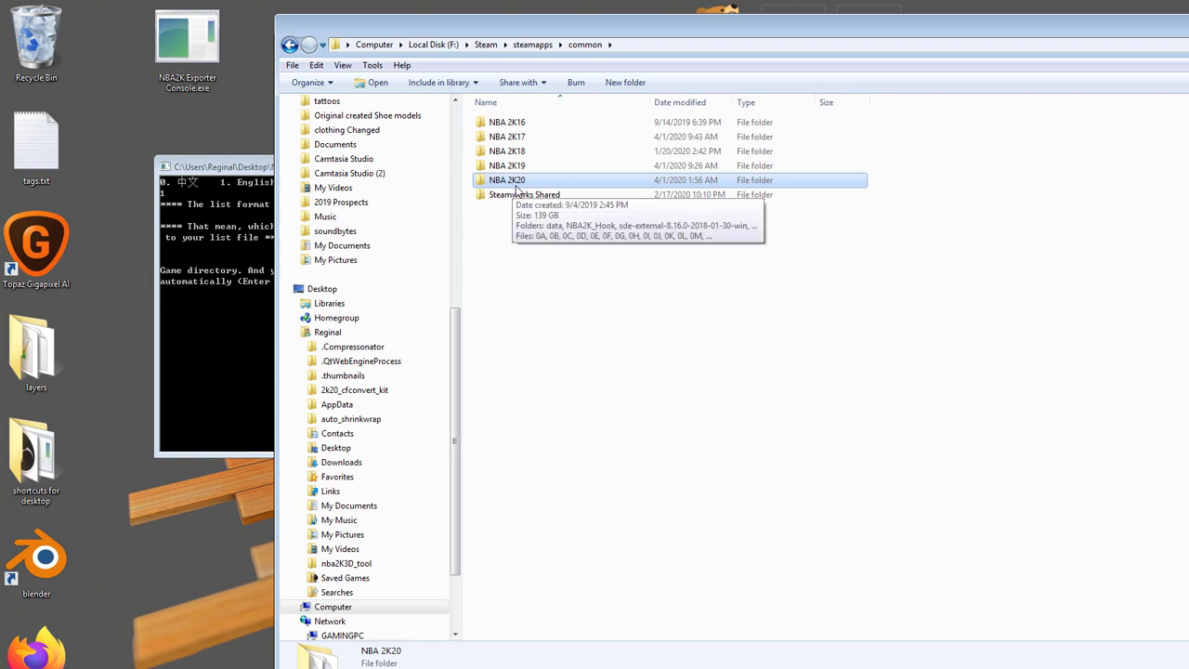
Drop the NBA 2K20 folder onto the console to enter F:\Steam\steamapps\common\NBA 2K20
left_click(212, 171)
left_click(670, 178)
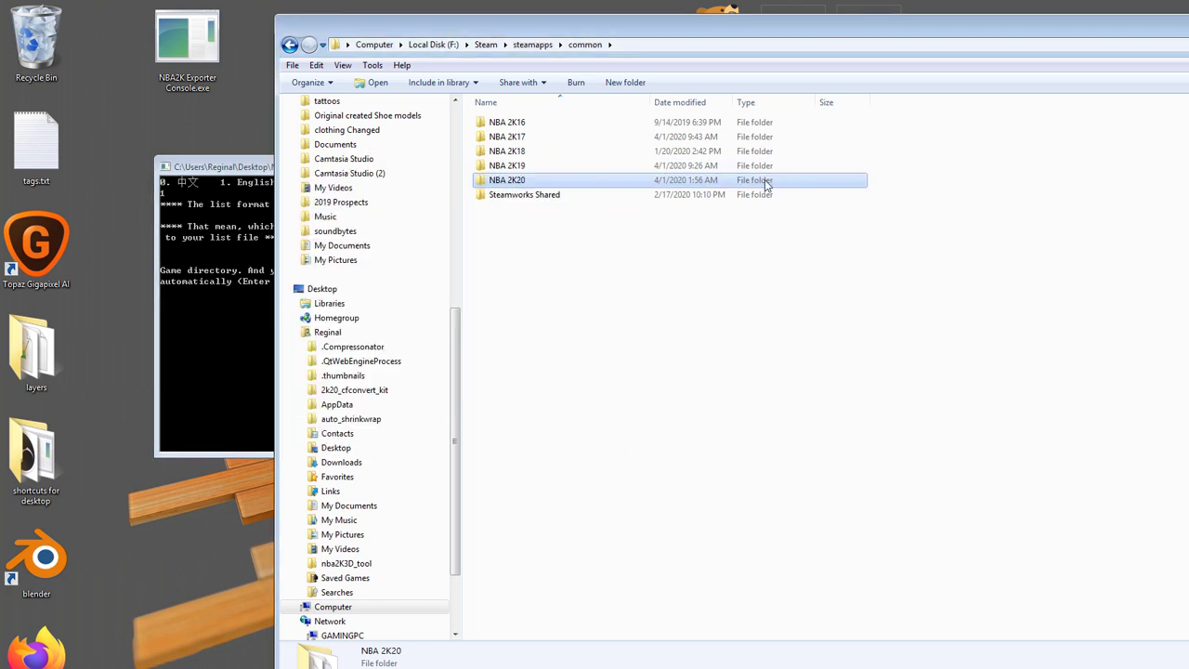
mouse_move(765, 179)
left_mouse_down()
mouse_move(386, 215)
mouse_move(216, 302)
left_mouse_up()
left_click_drag(216, 302, 214, 298)
double_click(526, 180)
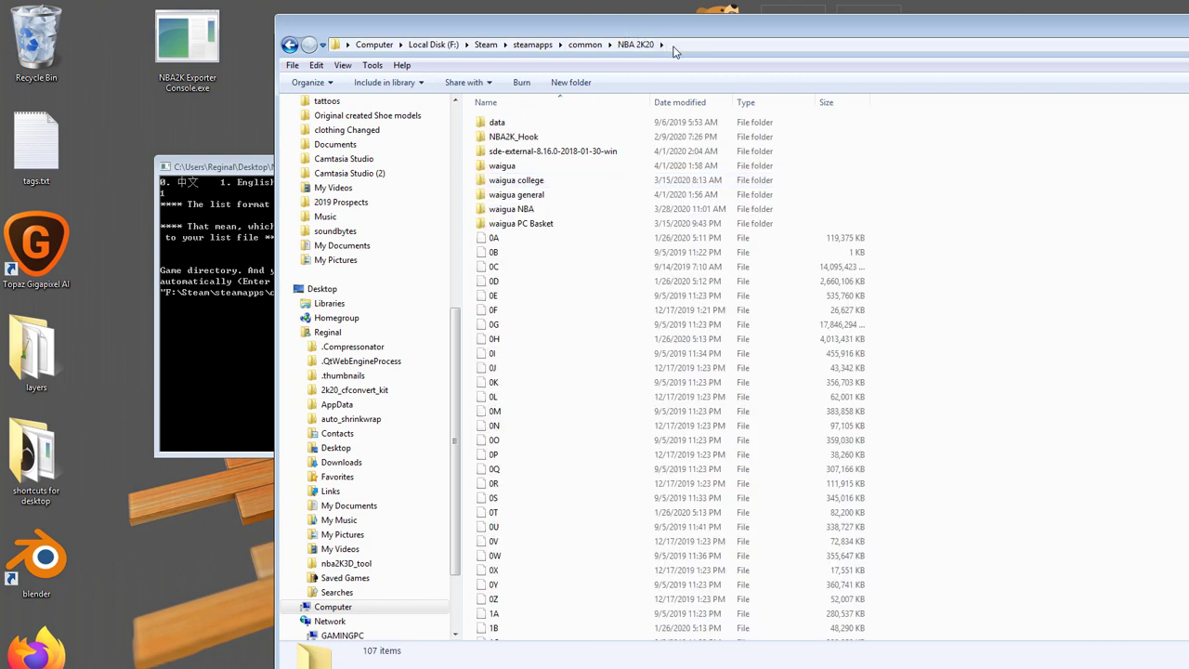
left_click(683, 46)
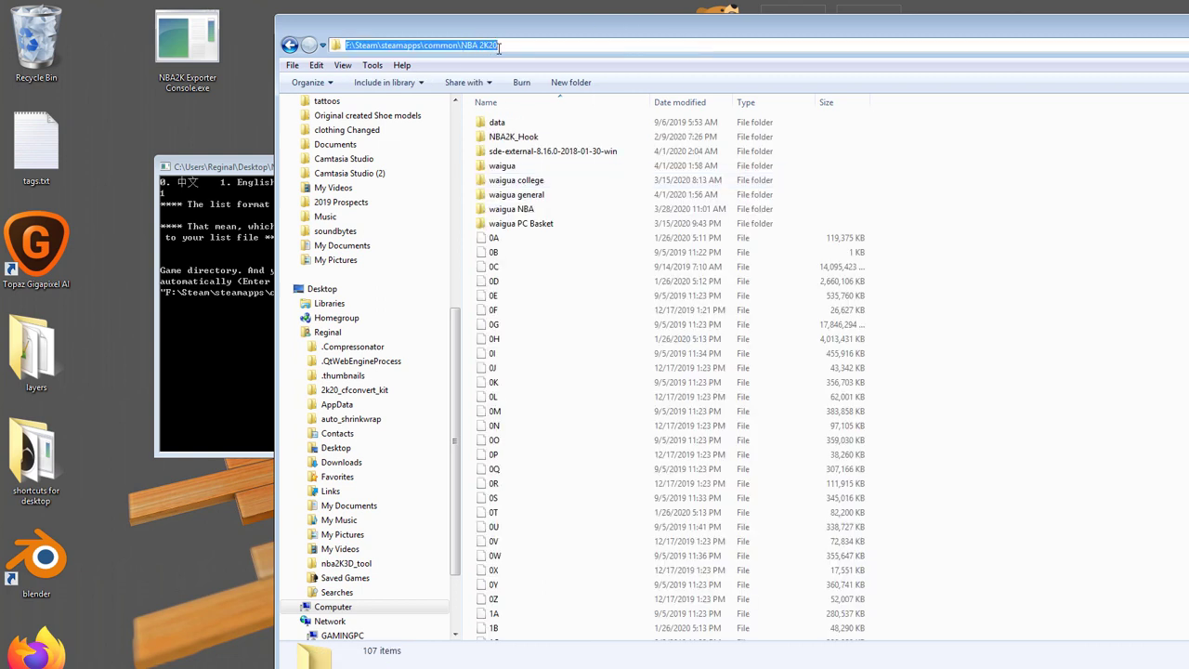
left_click(204, 183)
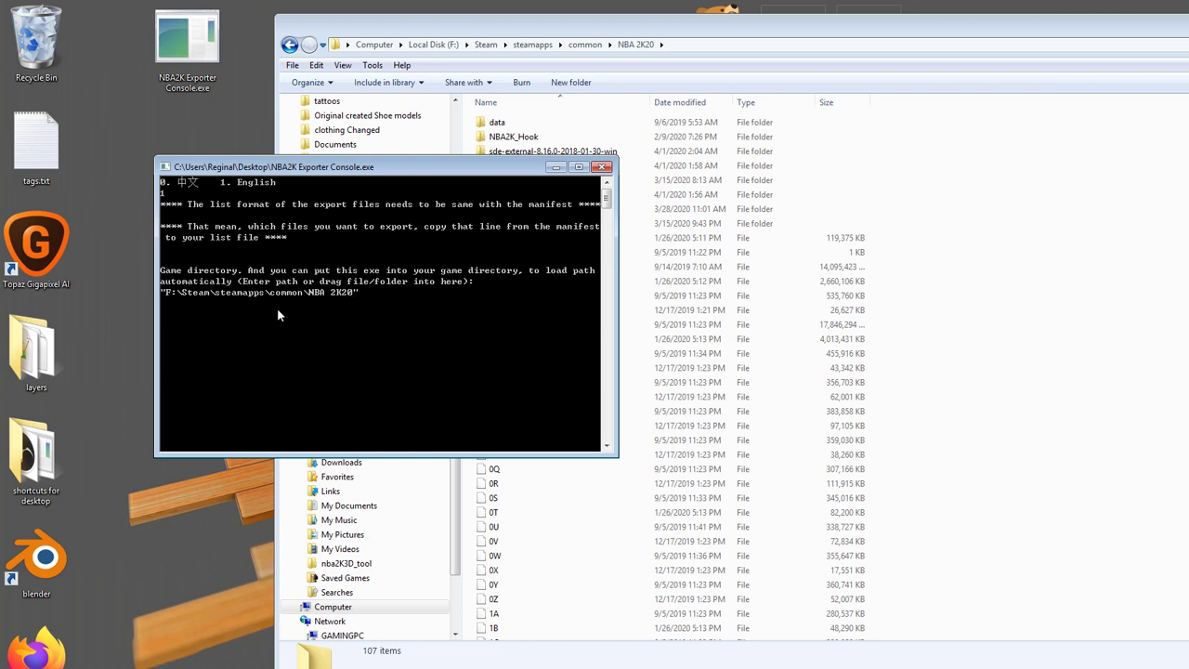
Submit the game directory, then pick the manifest file at the end of the NBA 2K20 folder
key("Return")
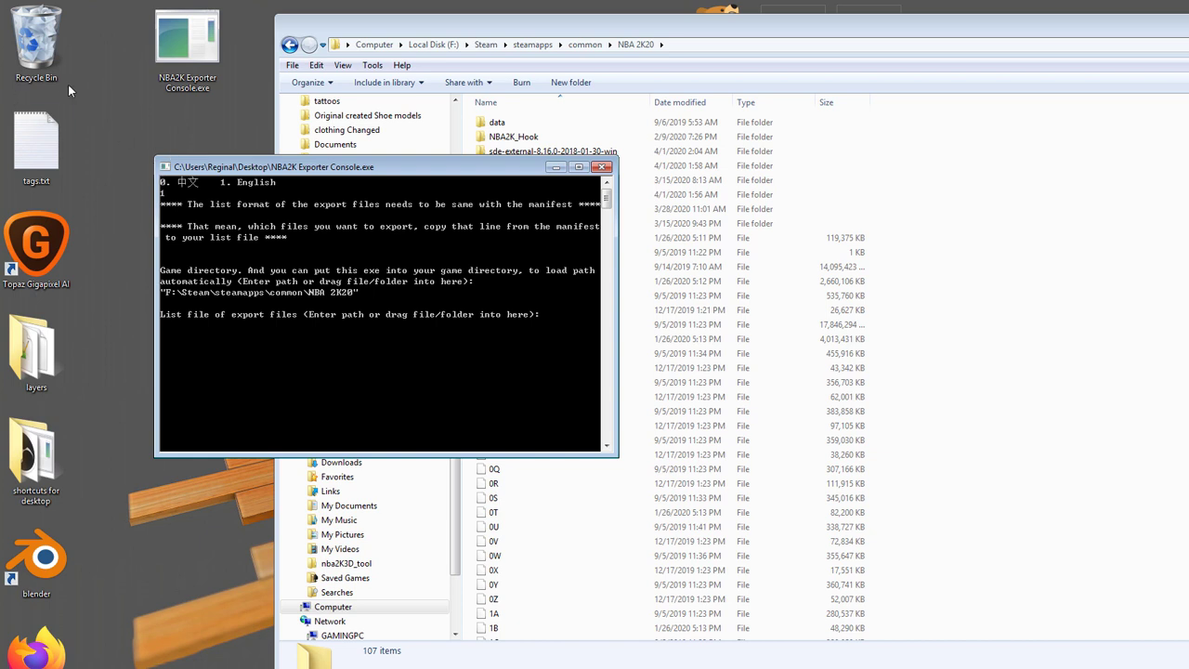
key("alt+Tab")
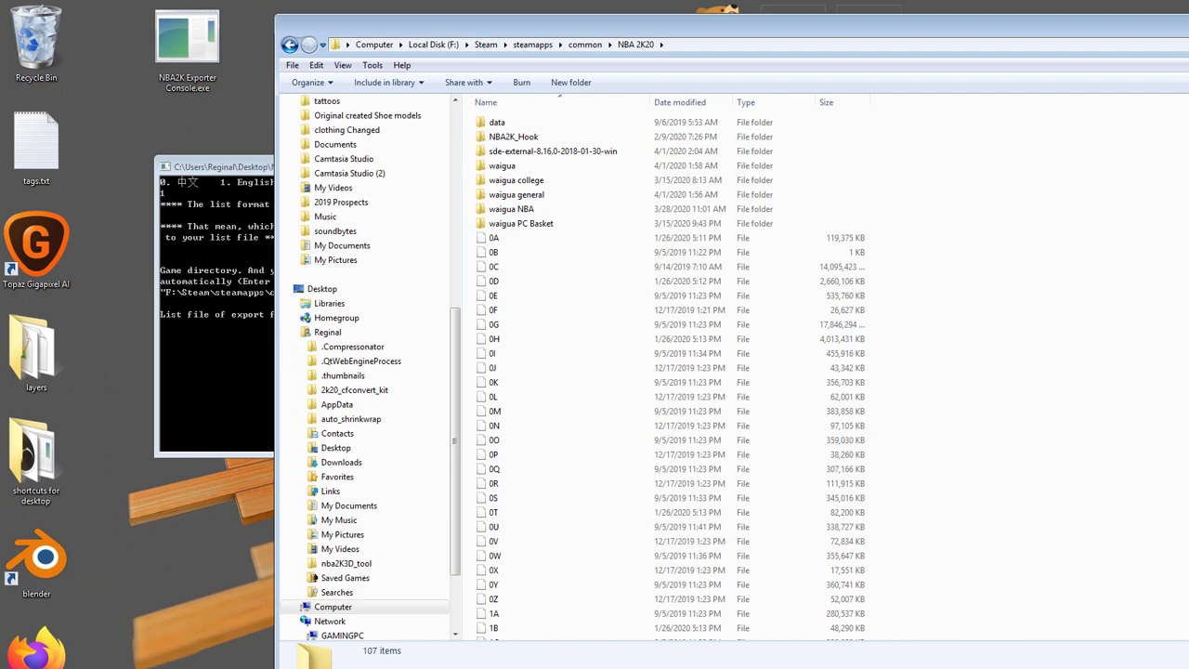
scroll(668, 371, "down", 20)
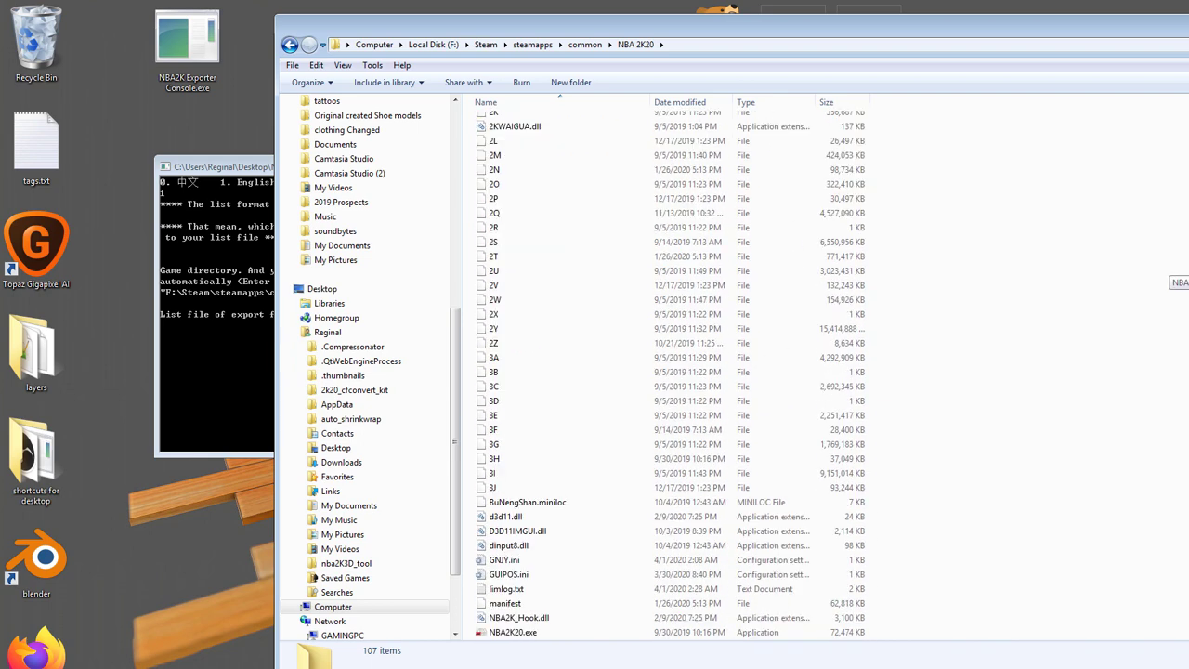
left_click(502, 610)
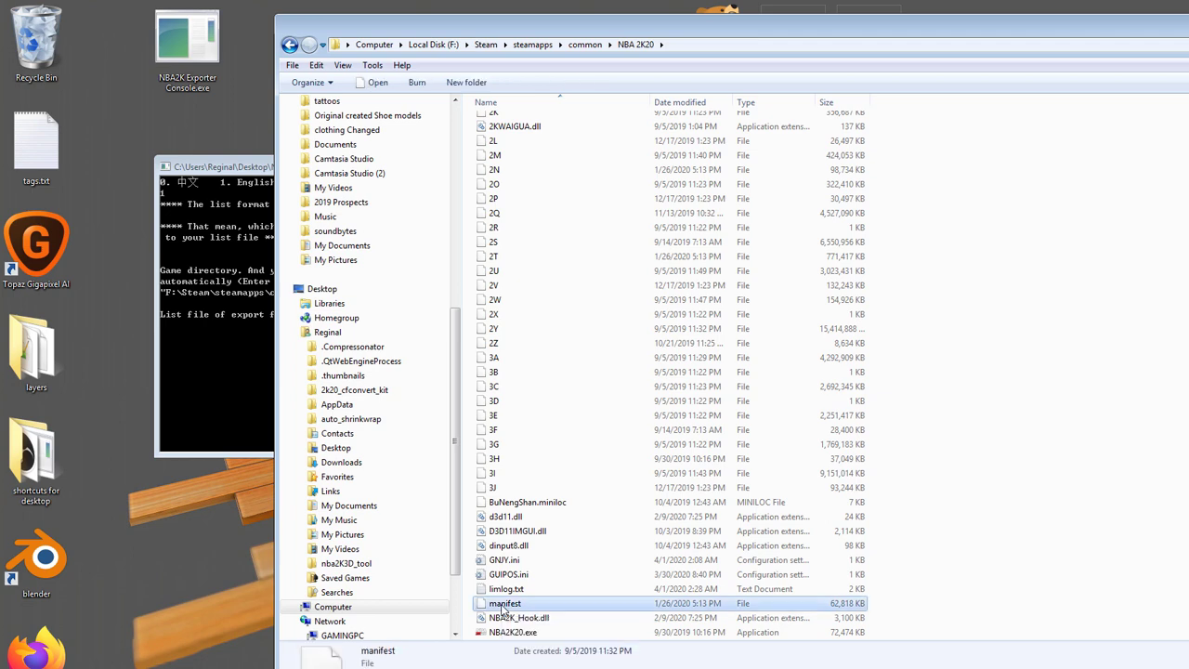
mouse_move(724, 32)
left_mouse_down()
mouse_move(698, 21)
mouse_move(718, 46)
mouse_move(723, 146)
mouse_move(739, 84)
left_mouse_up()
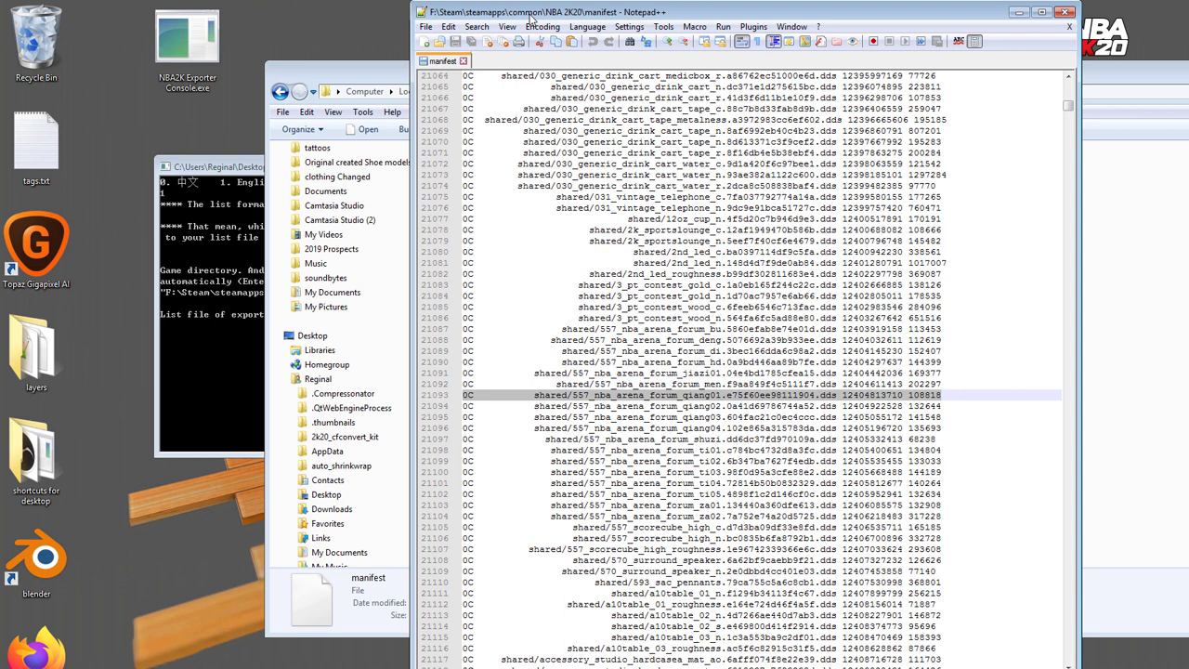
Reload the manifest into Notepad++ by dragging it from the NBA 2K20 folder, then scroll through
left_click(463, 61)
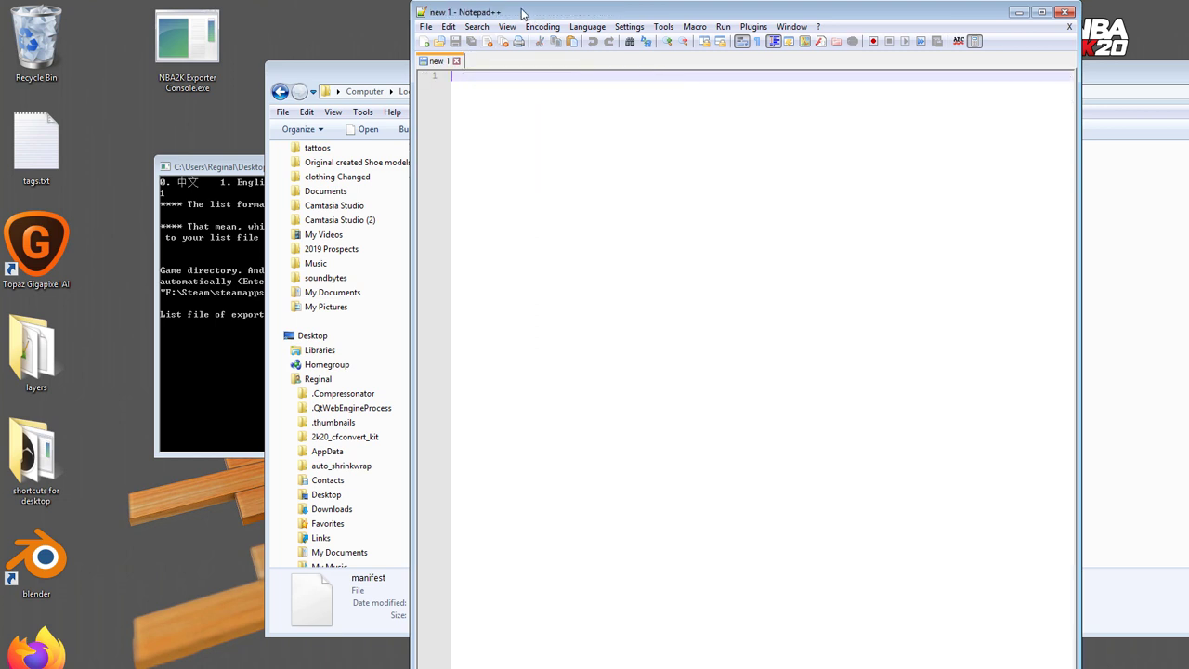
mouse_move(520, 11)
left_mouse_down()
mouse_move(754, 32)
mouse_move(722, 30)
left_mouse_up()
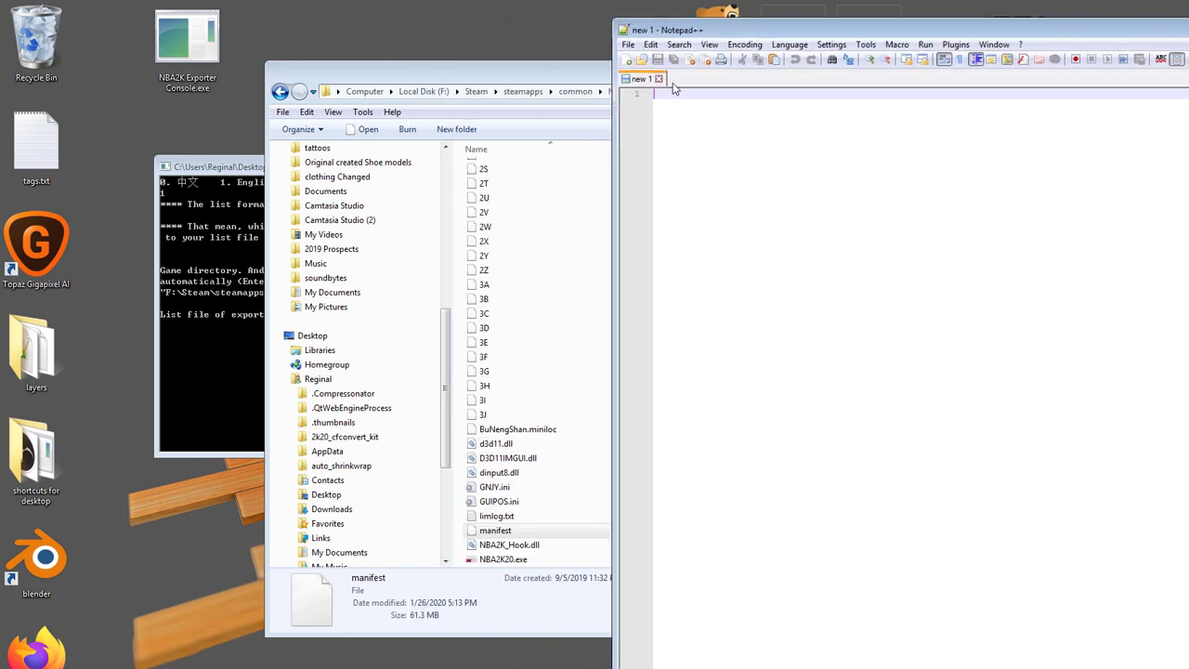
left_click(484, 534)
left_click_drag(484, 537, 841, 189)
left_click_drag(877, 29, 661, 37)
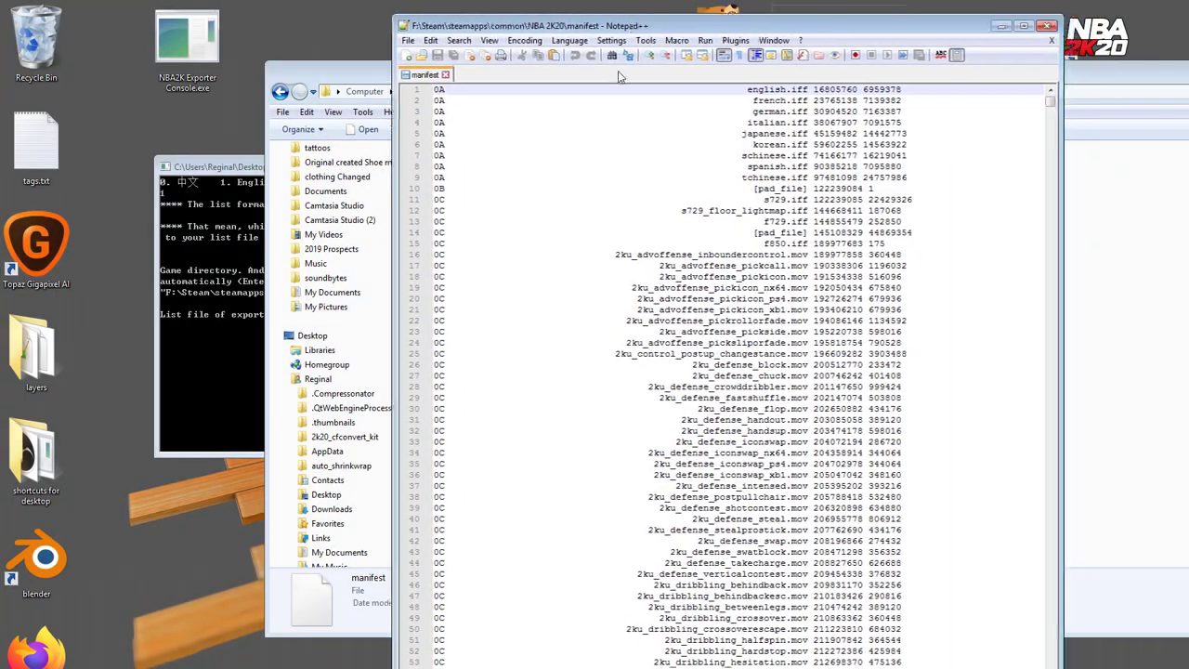
left_click(753, 101)
scroll(744, 372, "down", 6)
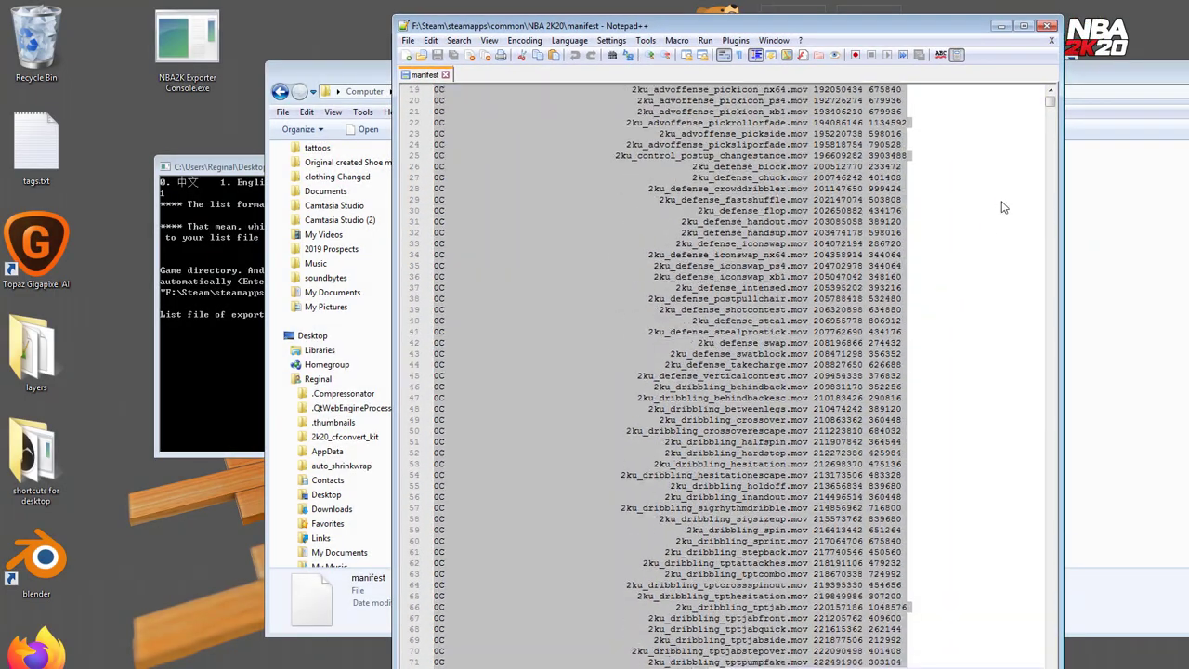
mouse_move(1053, 98)
left_mouse_down()
mouse_move(1001, 526)
mouse_move(1016, 654)
mouse_move(1096, 123)
mouse_move(801, 51)
left_mouse_up()
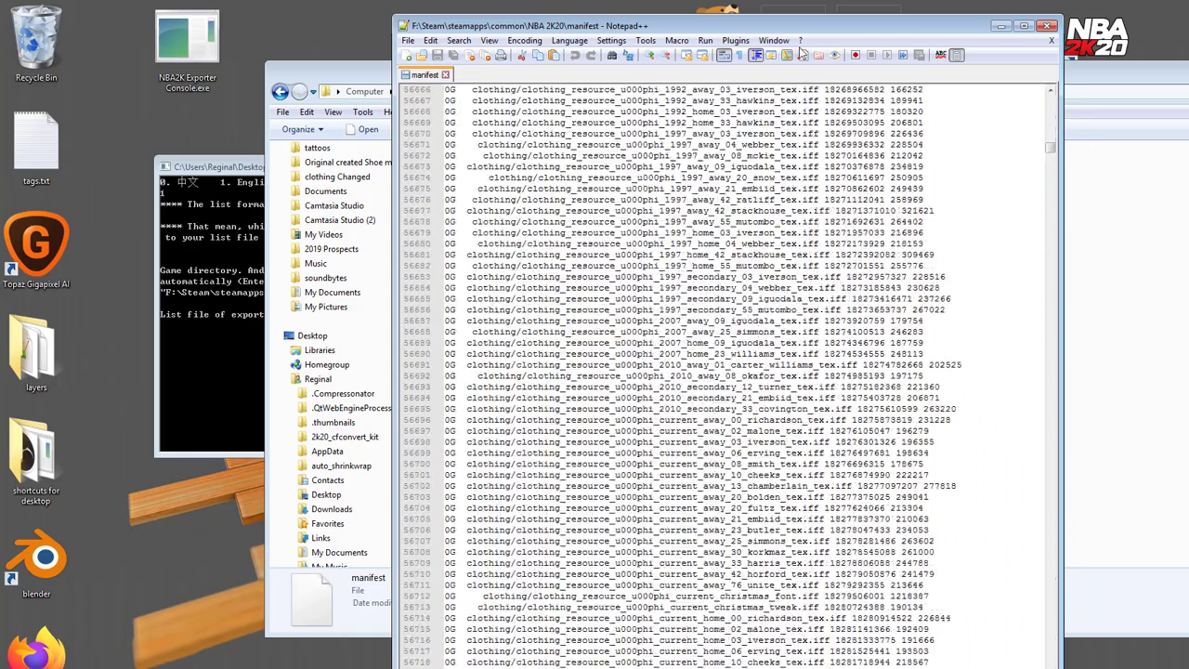
Search the manifest for 'f00' to reach f000_alt2.iff on line 10624
key("ctrl+f")
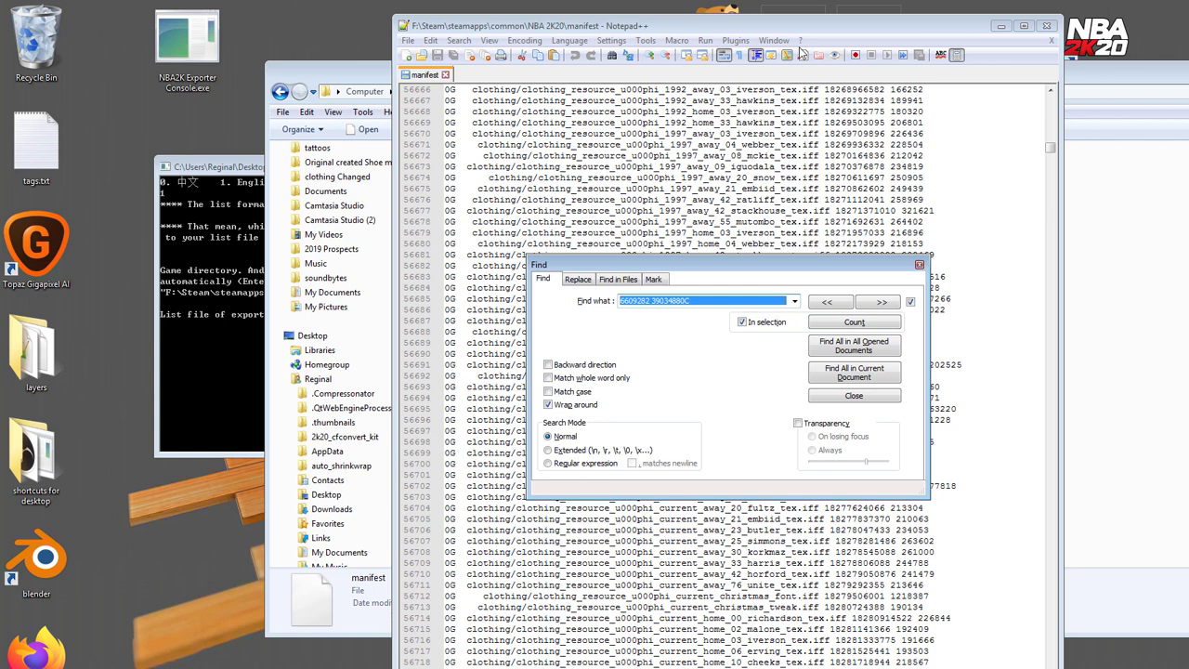
type("u")
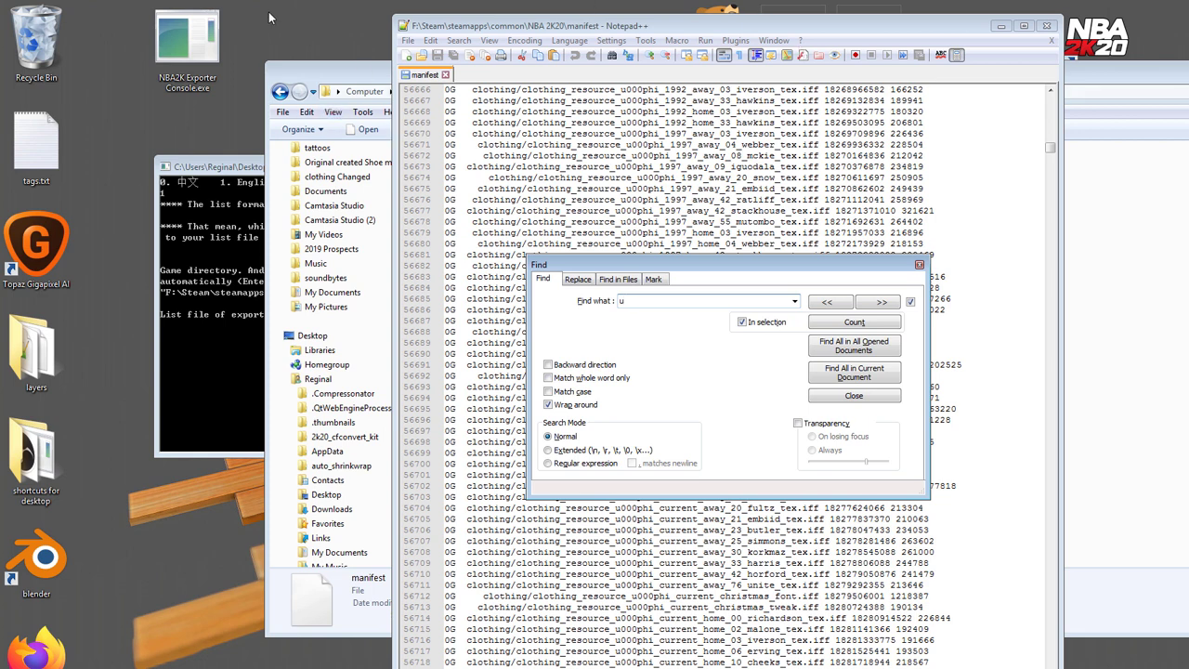
key("Return")
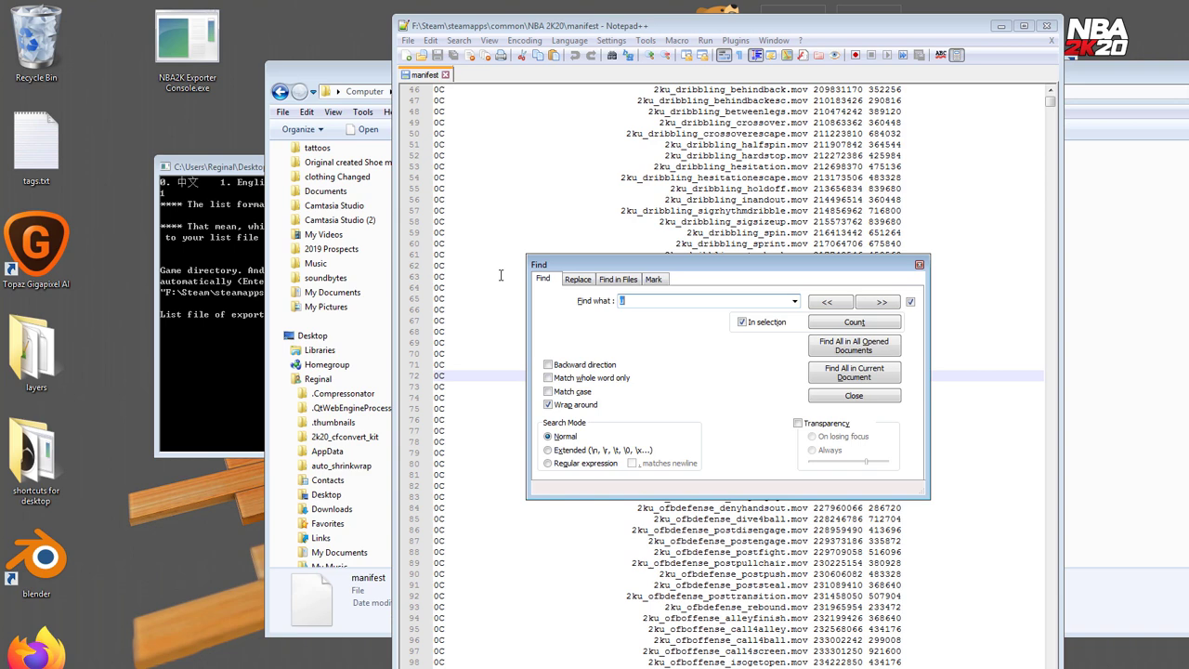
mouse_move(778, 276)
left_mouse_down()
mouse_move(758, 398)
mouse_move(770, 510)
mouse_move(776, 470)
mouse_move(798, 475)
left_mouse_up()
type("f00")
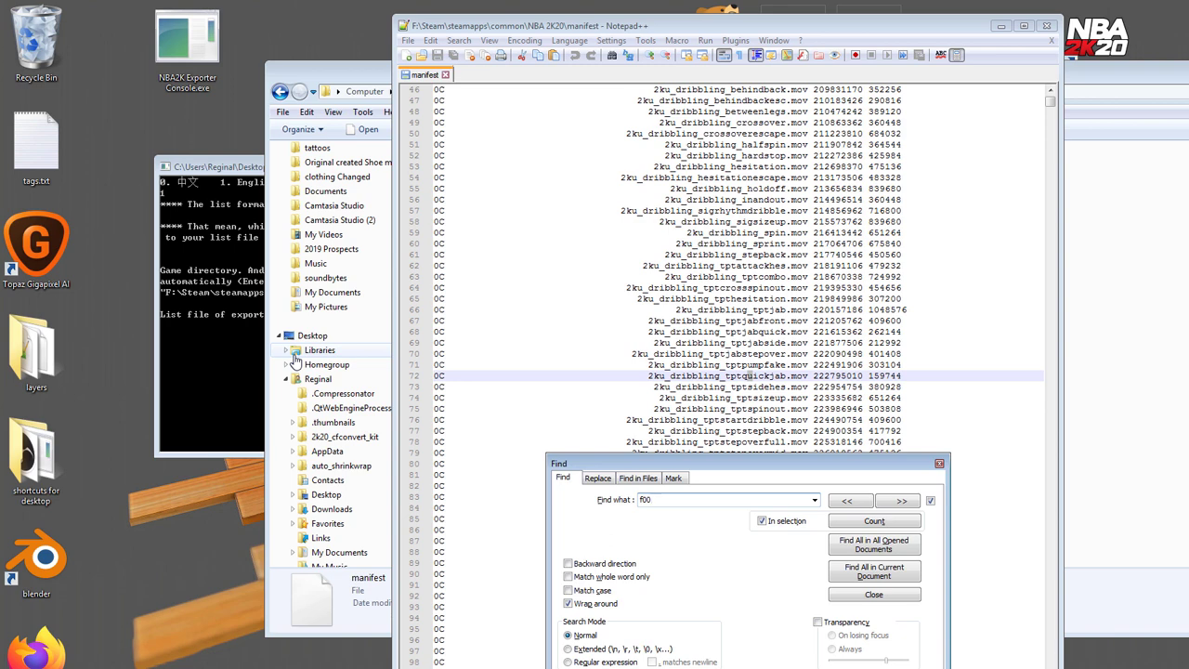
key("Return")
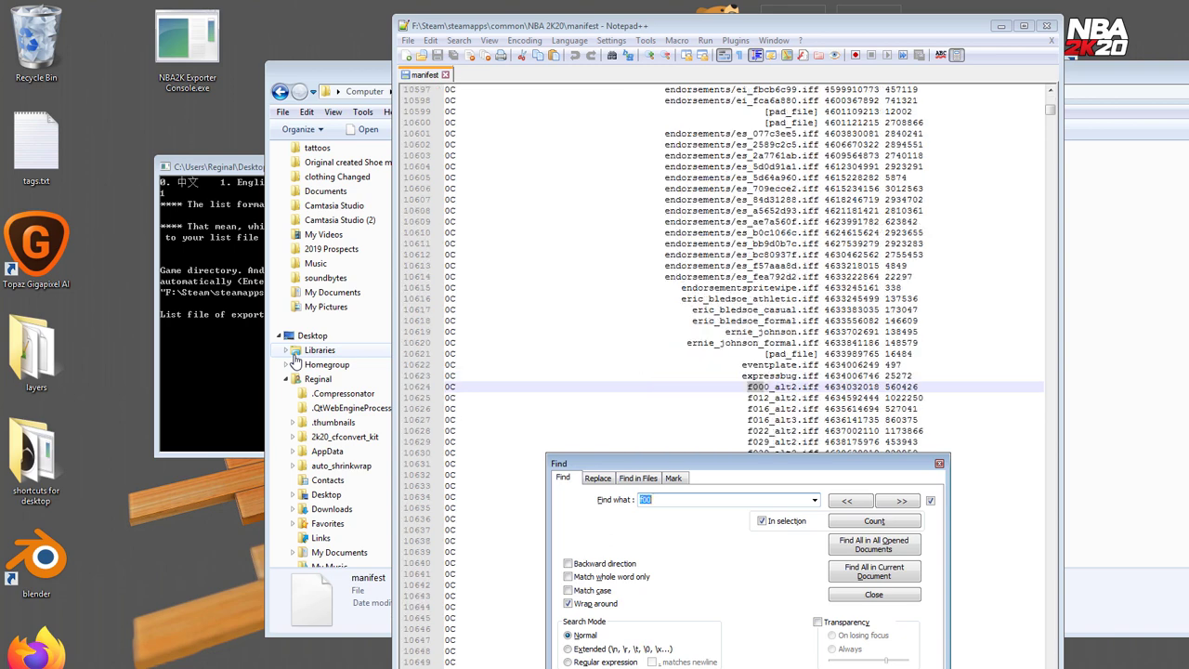
left_click(939, 463)
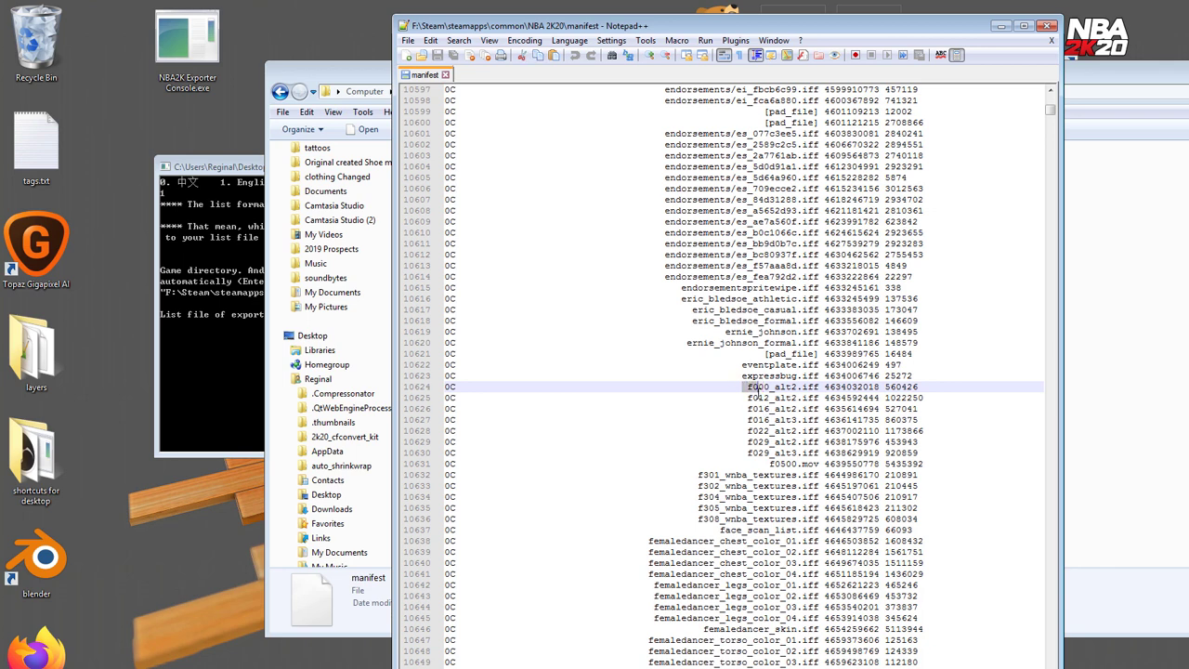
Select lines 10624–10636, f000_alt2.iff through f308_wnba_textures.iff
mouse_move(749, 387)
left_mouse_down()
mouse_move(752, 417)
mouse_move(758, 395)
left_mouse_up()
left_click(757, 388)
mouse_move(448, 388)
left_mouse_down()
mouse_move(766, 502)
mouse_move(767, 516)
mouse_move(1000, 523)
left_mouse_up()
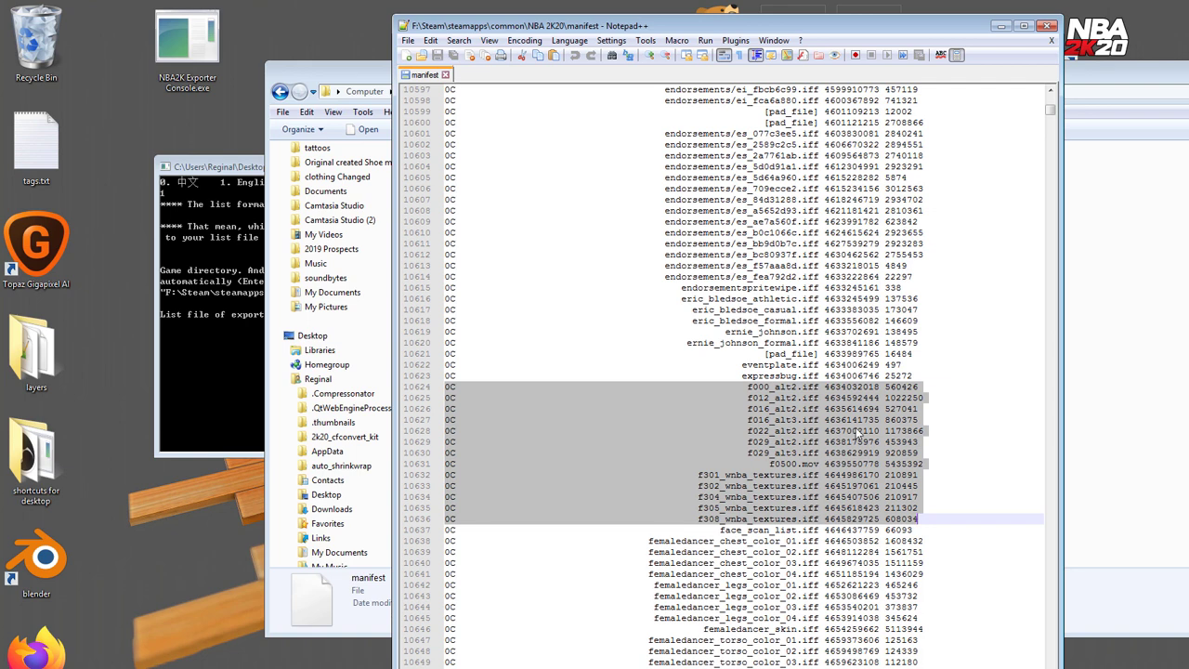
Copy the selected floor lines and create a New Text Document.txt on the desktop
right_click(808, 429)
left_click(844, 157)
right_click(177, 555)
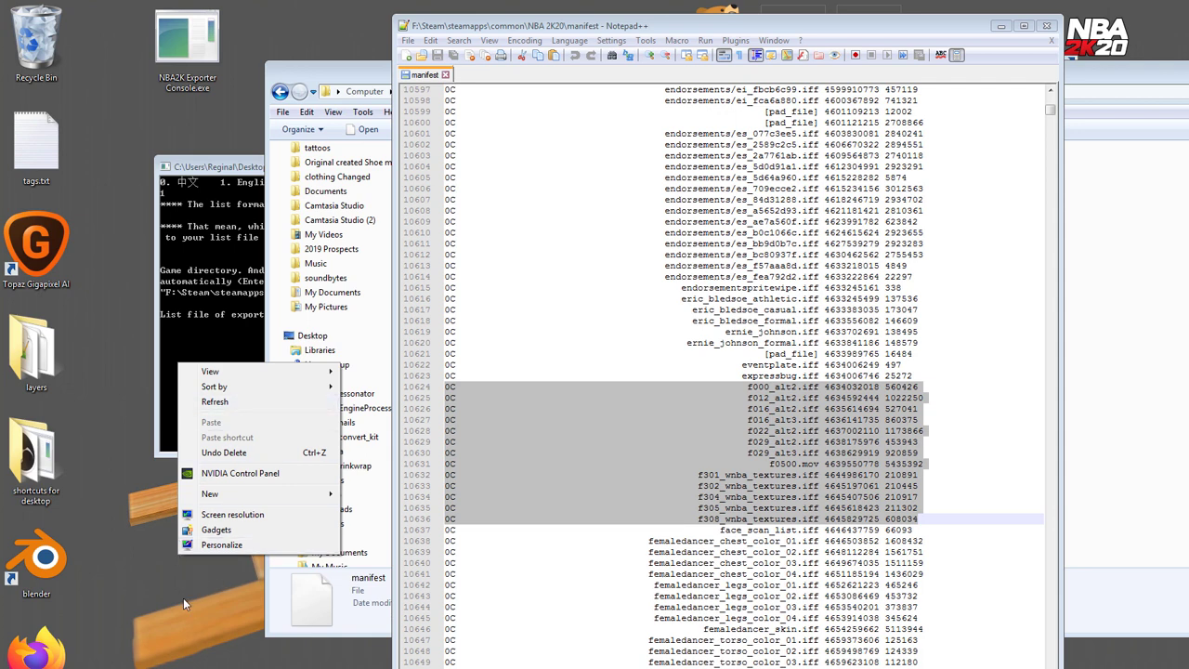
left_click(159, 610)
right_click(158, 569)
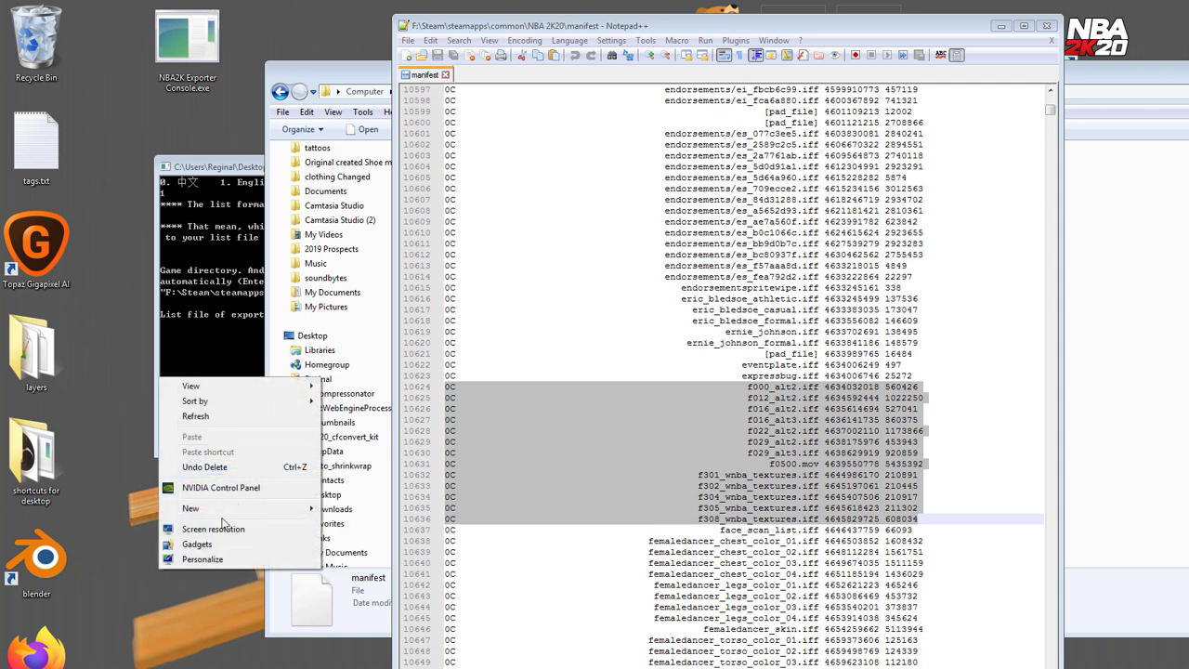
mouse_move(276, 513)
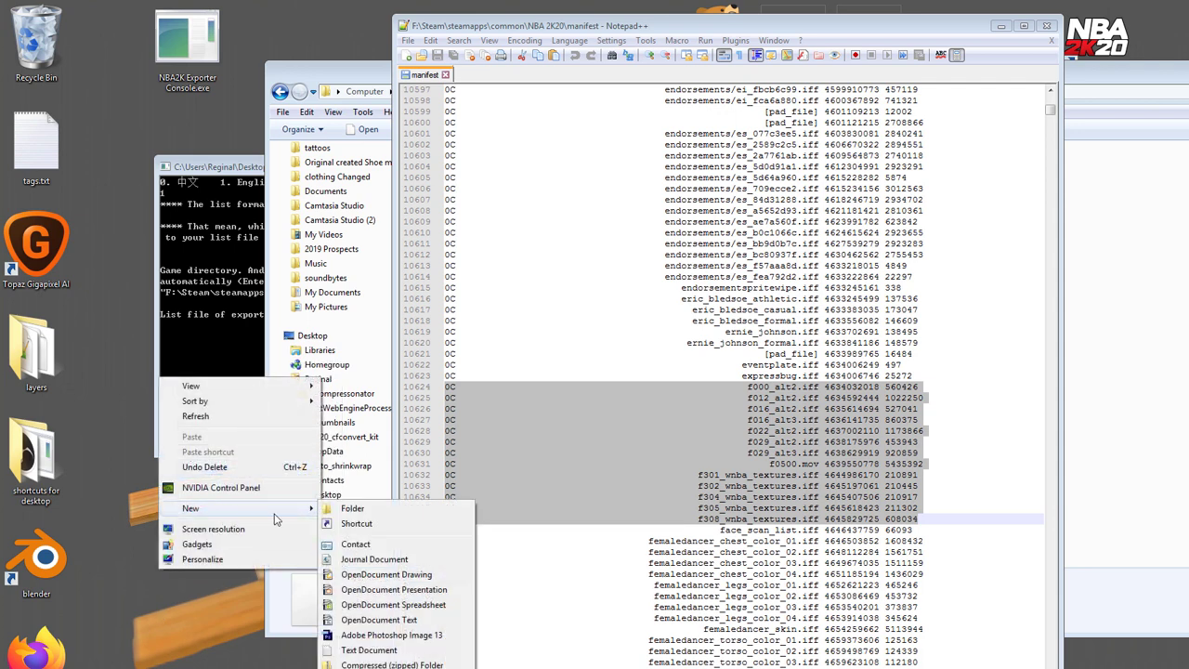
left_click(369, 650)
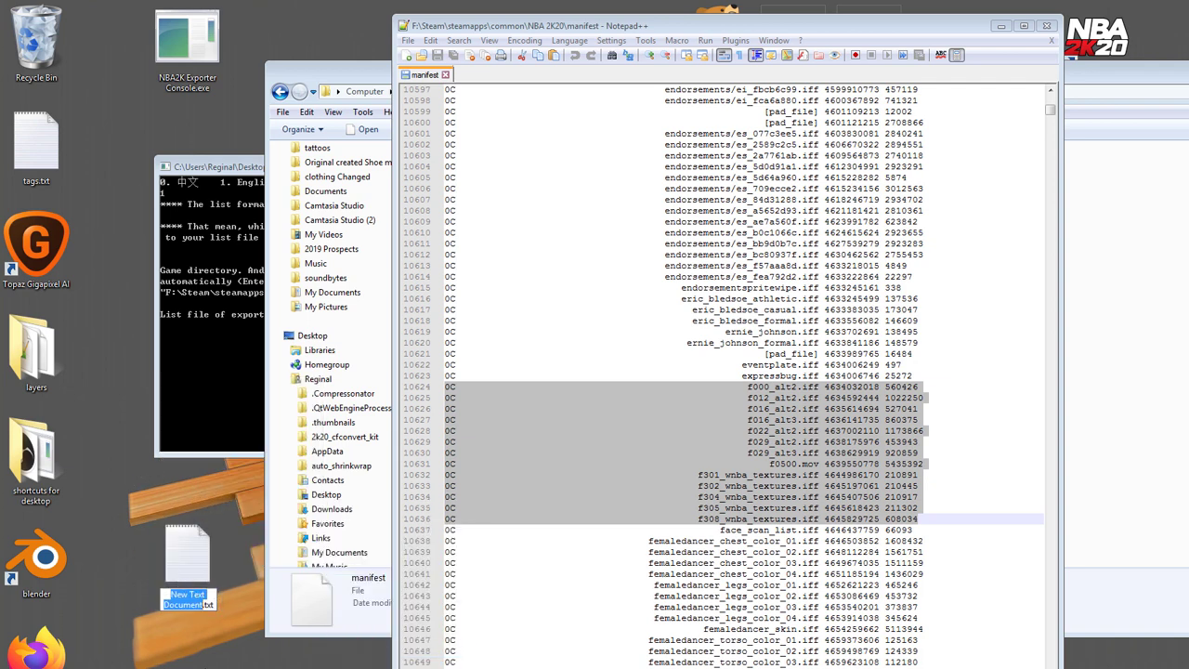
key("Return")
Clear the editor and folder windows away and move the new text file near the desktop top
left_click(1002, 26)
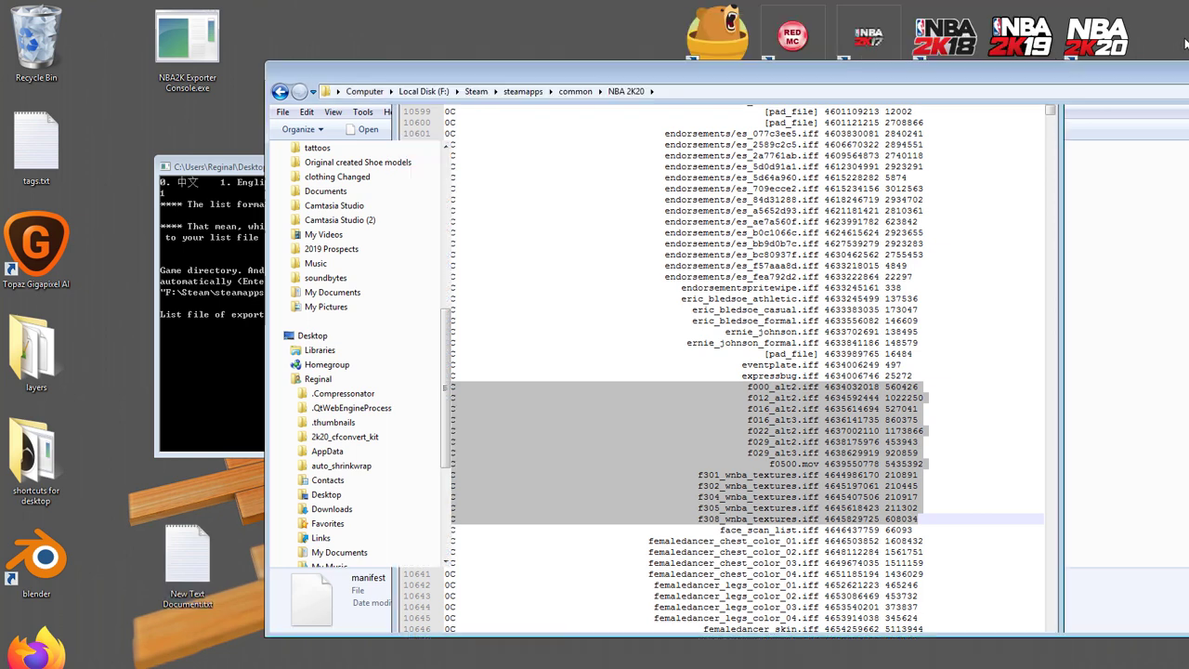
key("super+Down")
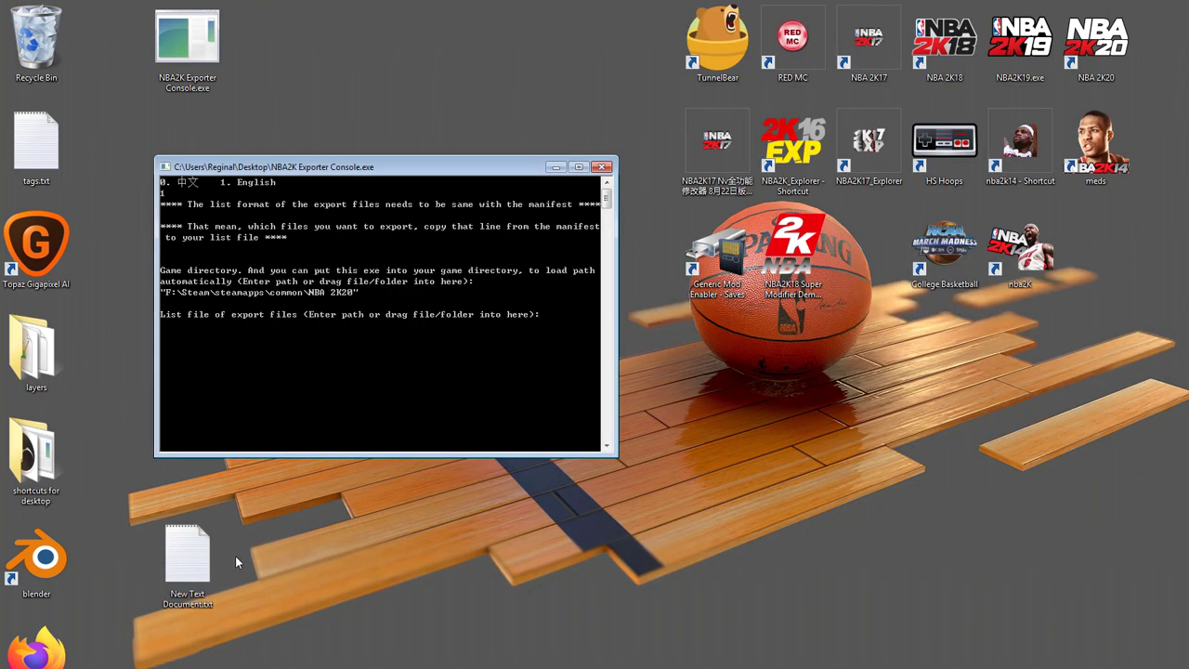
mouse_move(189, 557)
left_mouse_down()
mouse_move(405, 191)
mouse_move(402, 64)
left_mouse_up()
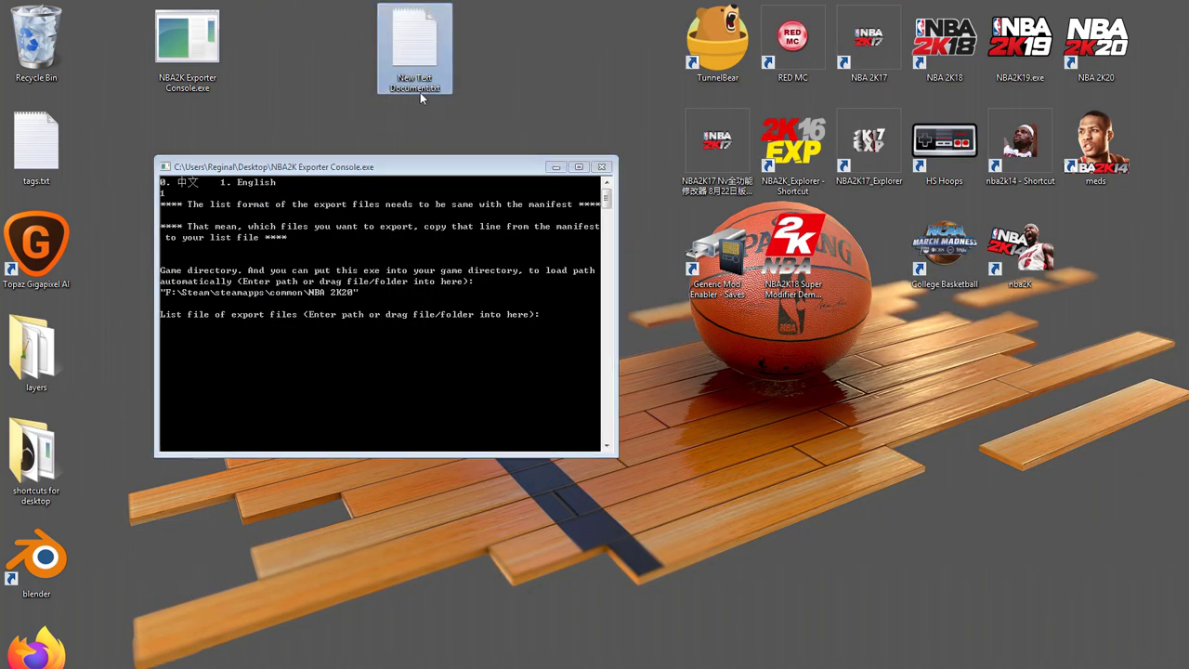
Paste the 13 floor entries into New Text Document.txt, save it, and reopen it to verify
double_click(421, 80)
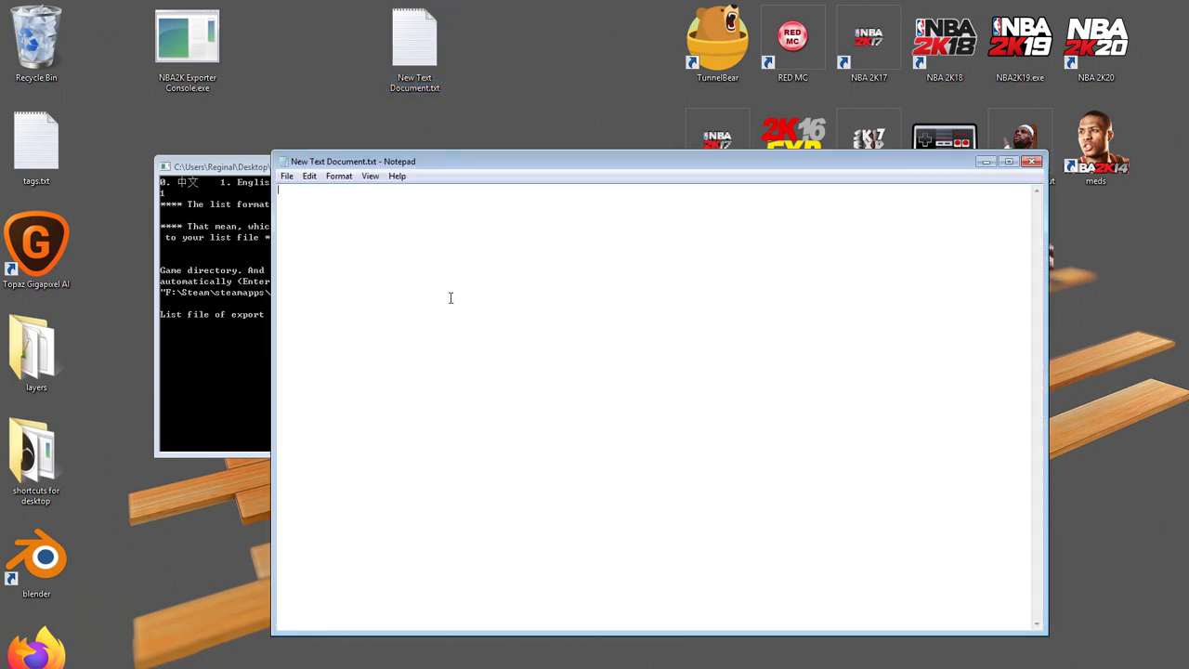
key("ctrl+v")
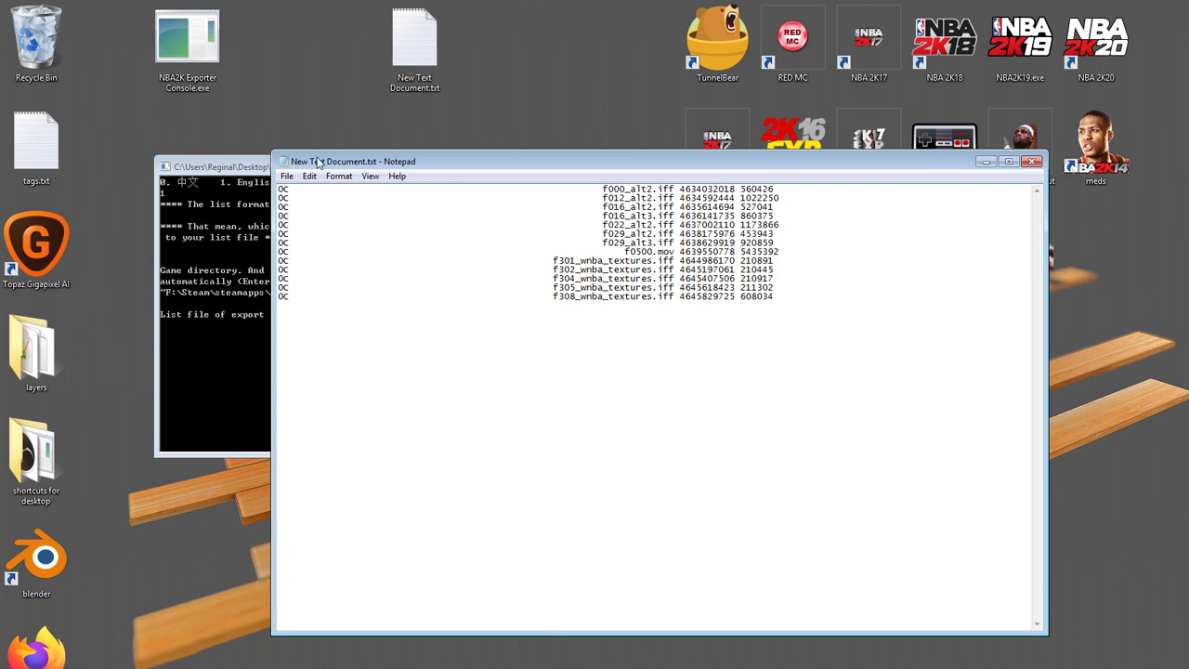
left_click(287, 175)
left_click(308, 222)
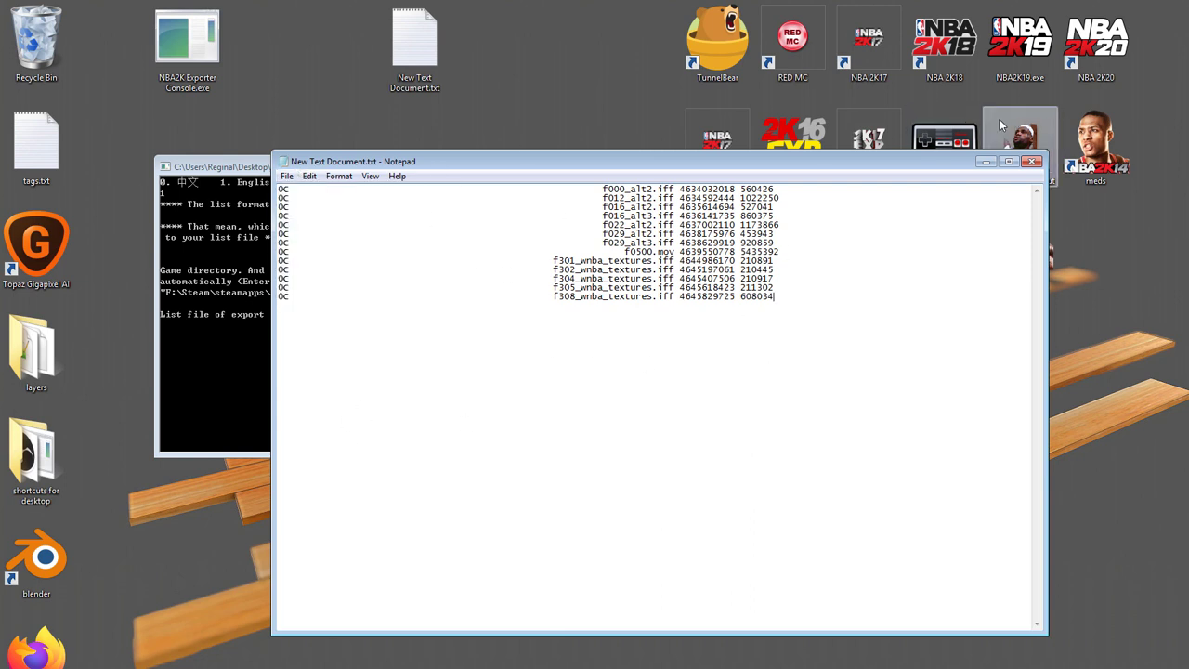
left_click(1031, 161)
double_click(413, 44)
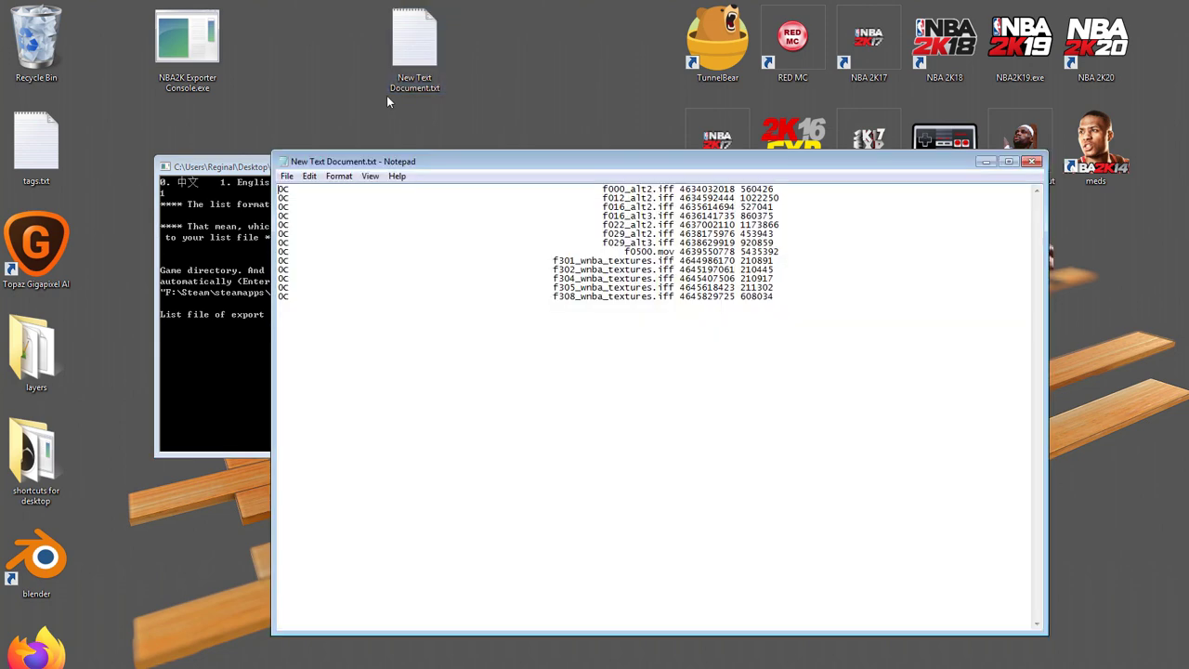
Close the open text file and supply New Text Document.txt from the desktop as the console's list file
left_click(1031, 161)
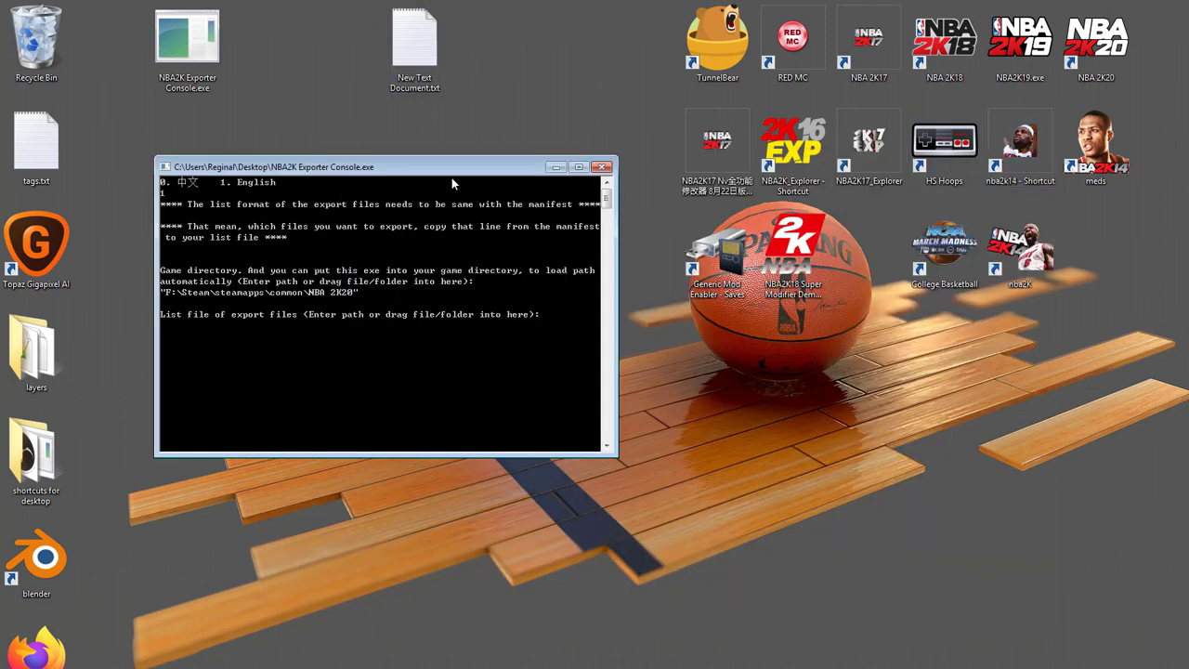
left_click_drag(424, 54, 342, 370)
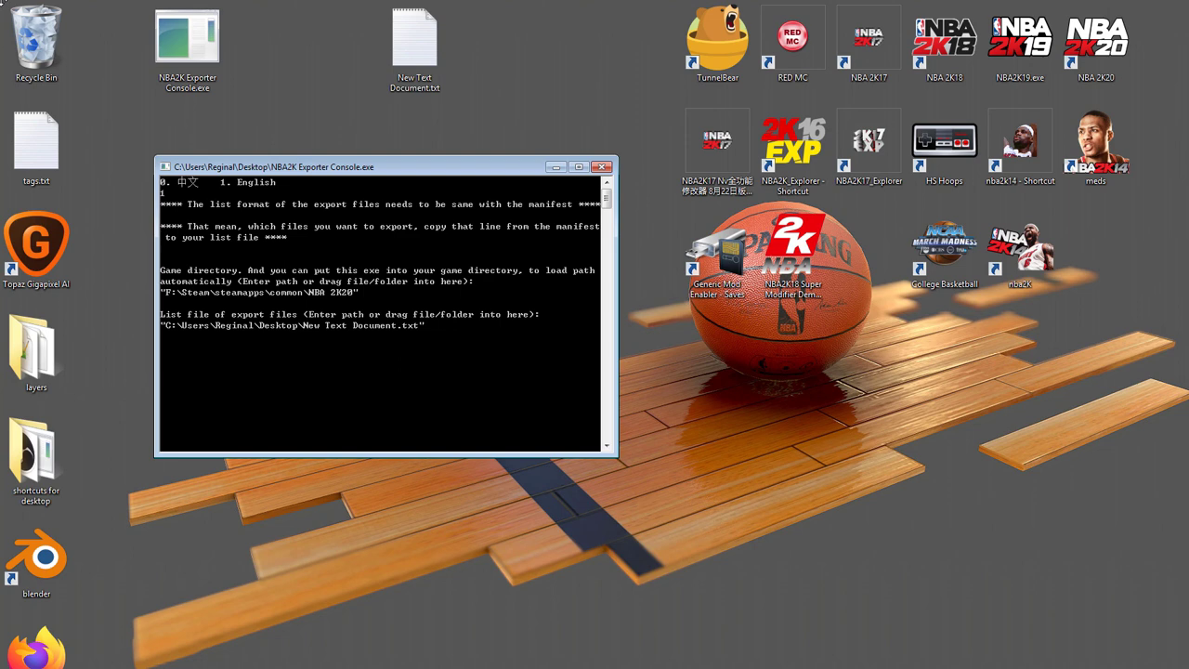
key("Return")
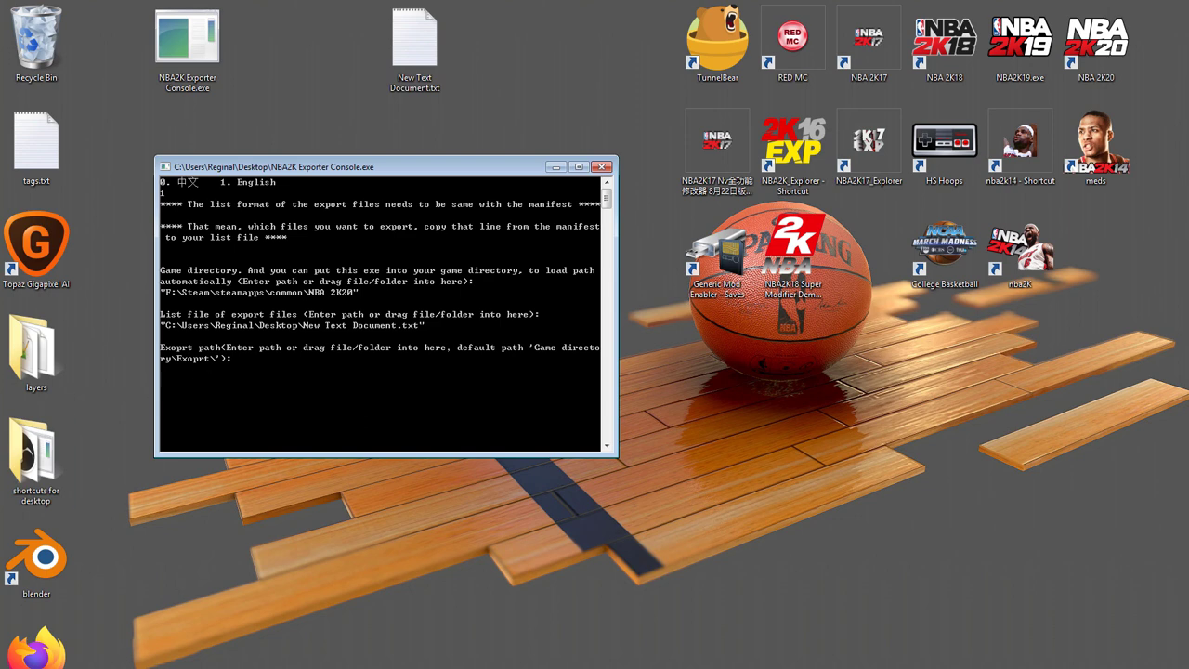
Bring Explorer forward and return to the NBA 2K20 game folder via the common folder
left_click(413, 664)
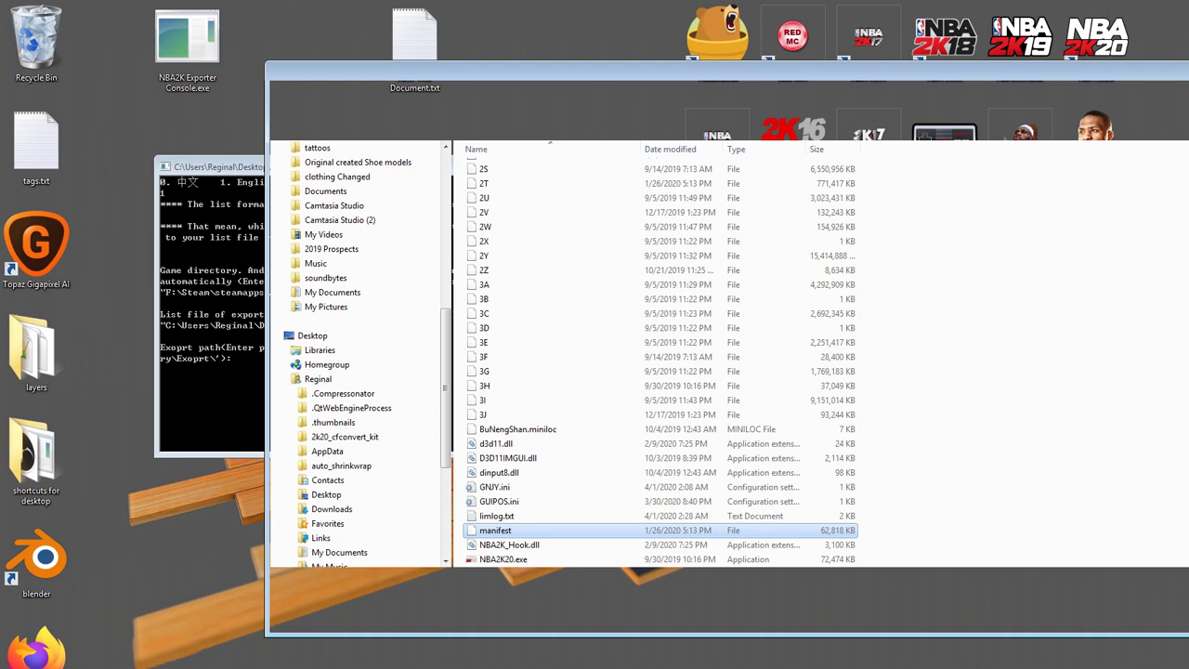
scroll(523, 240, "up", 20)
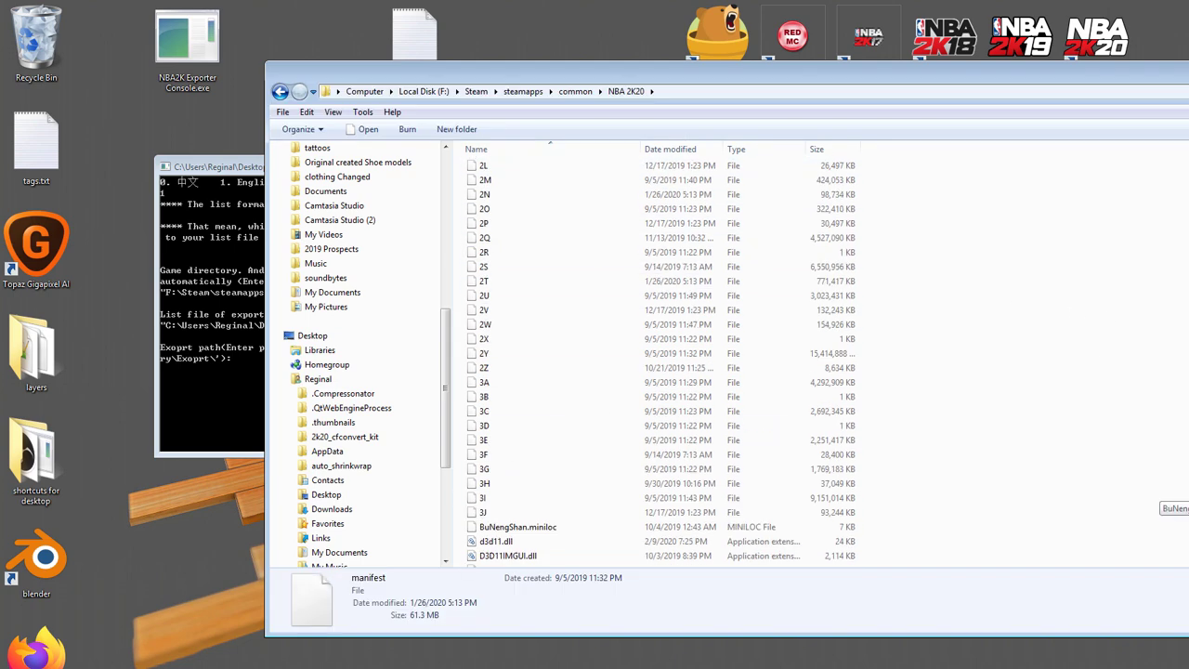
left_click(575, 91)
double_click(492, 228)
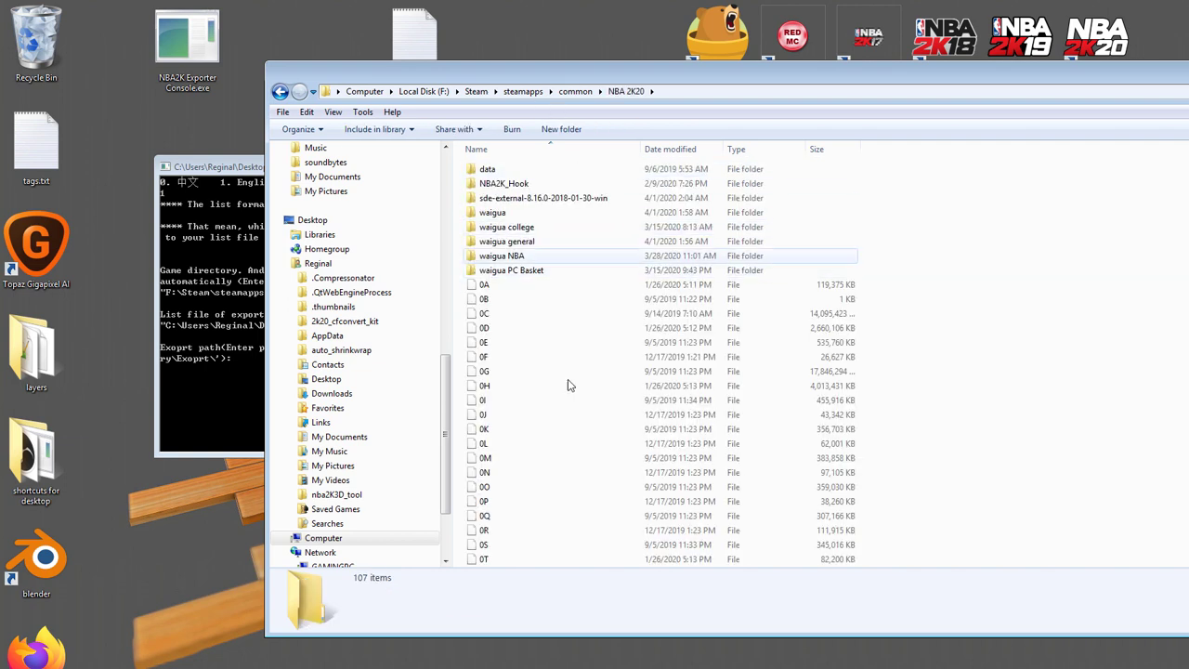
Accept the console's default Export path to start exporting the floor files
left_click(238, 192)
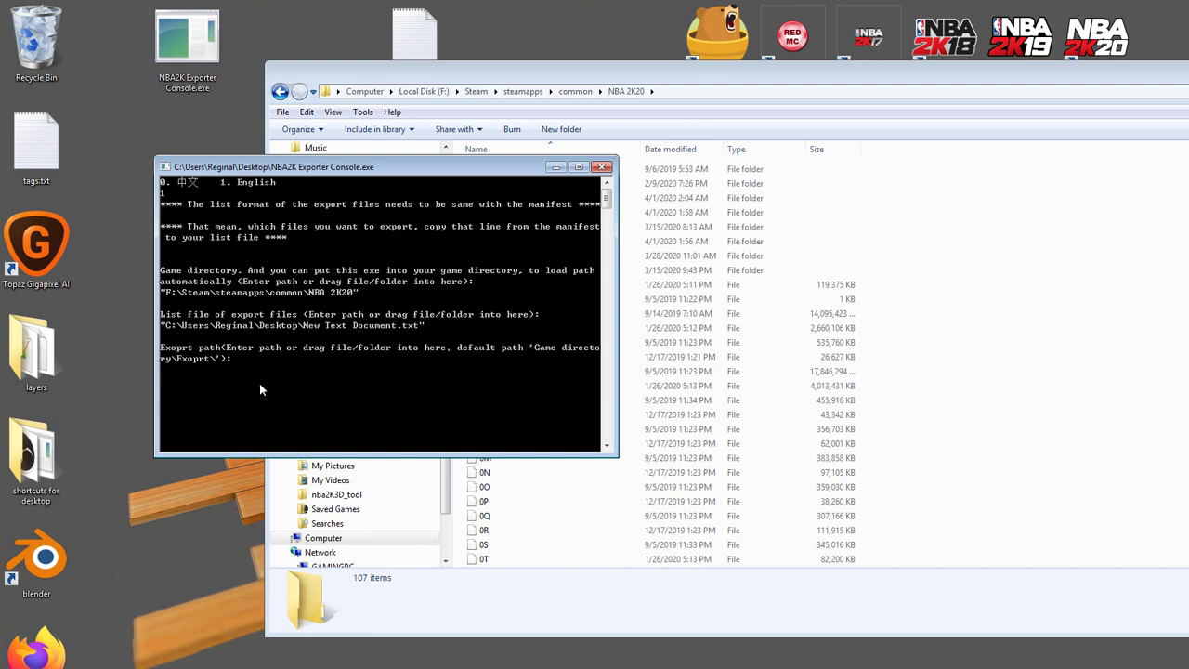
left_click(717, 78)
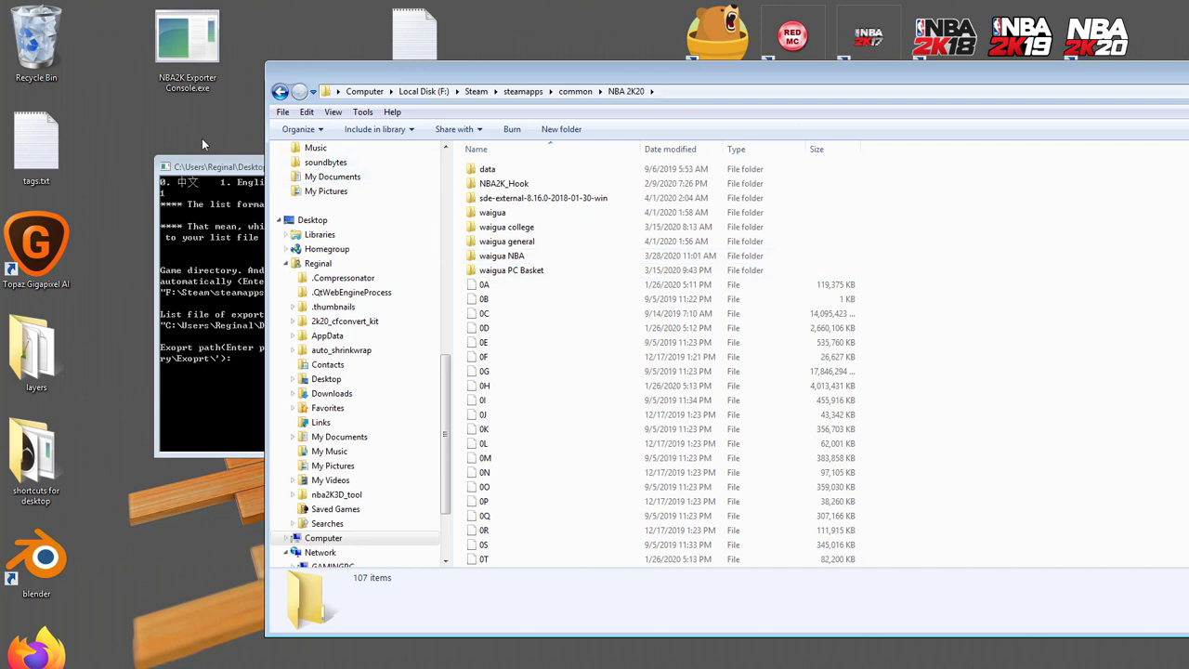
left_click(242, 316)
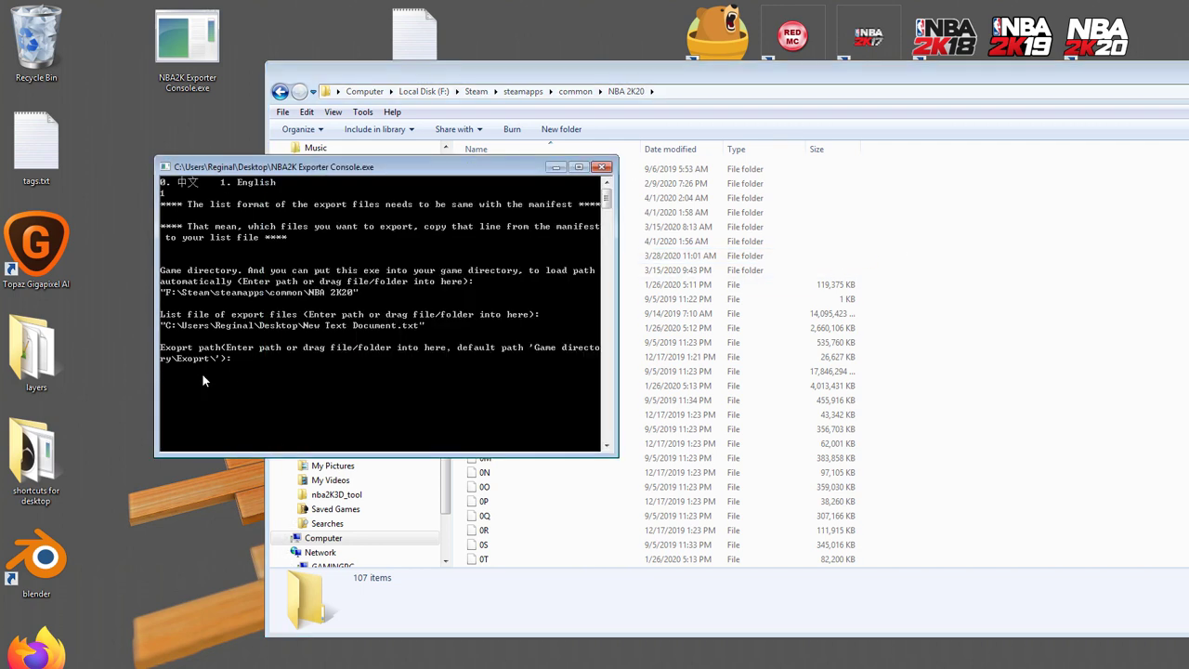
key("Return")
Open the new Export folder, review its 13 floor files, and select f000_alt2.iff
left_click(717, 83)
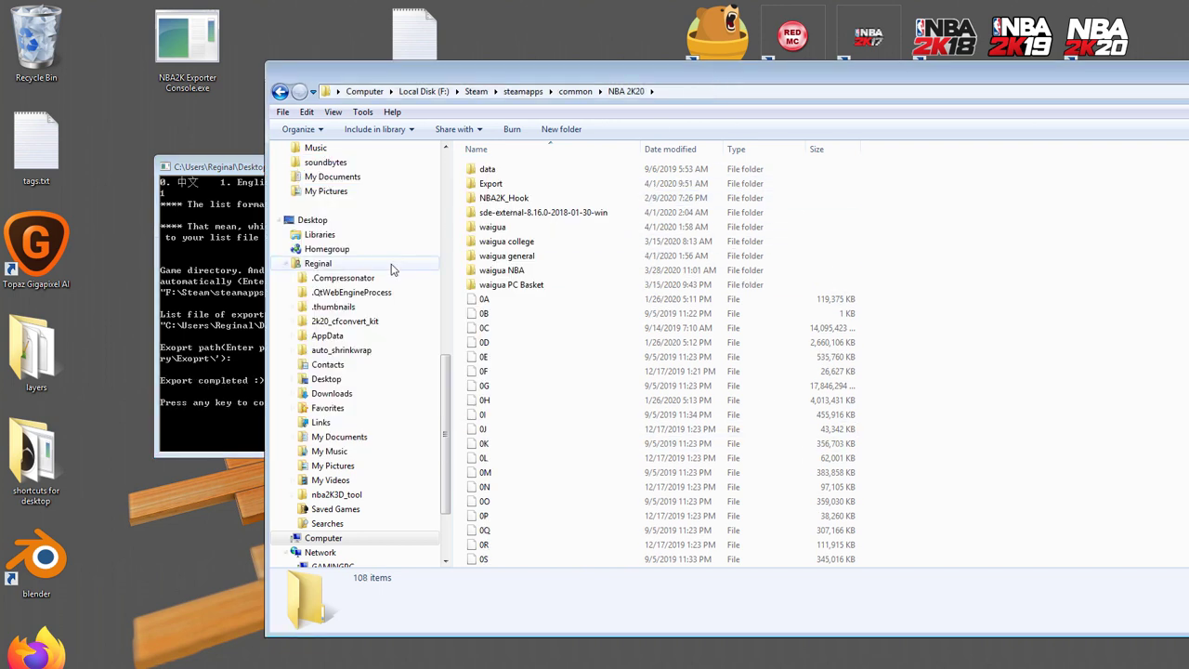
double_click(483, 186)
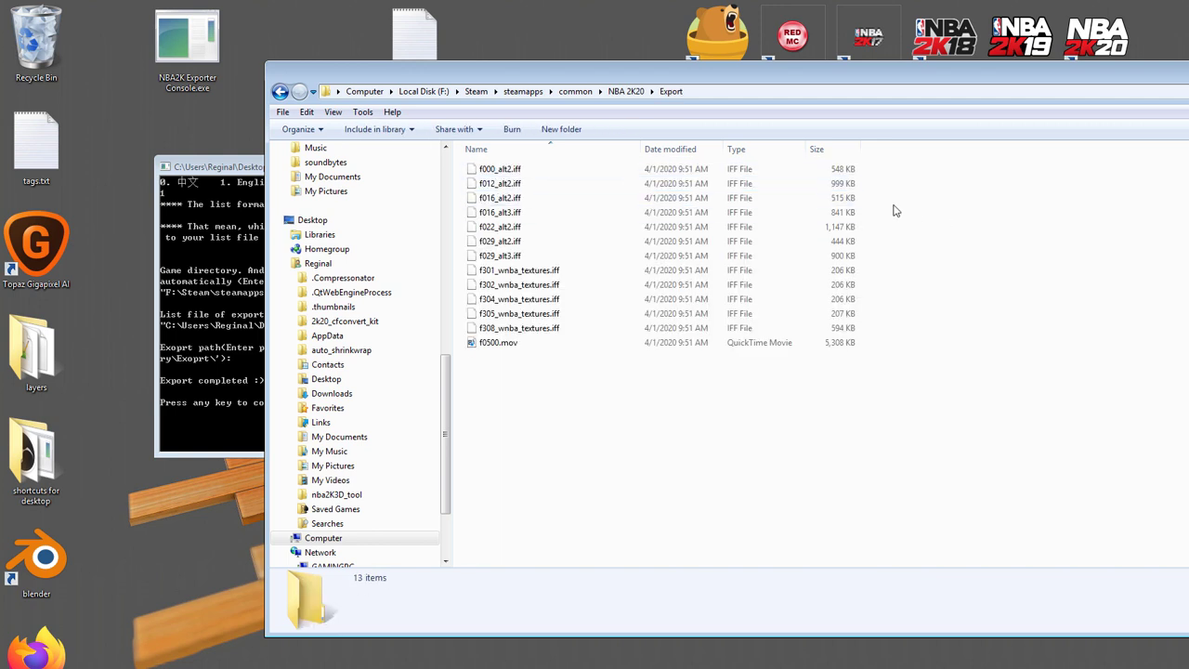
mouse_move(899, 163)
left_mouse_down()
mouse_move(864, 206)
mouse_move(585, 381)
left_mouse_up()
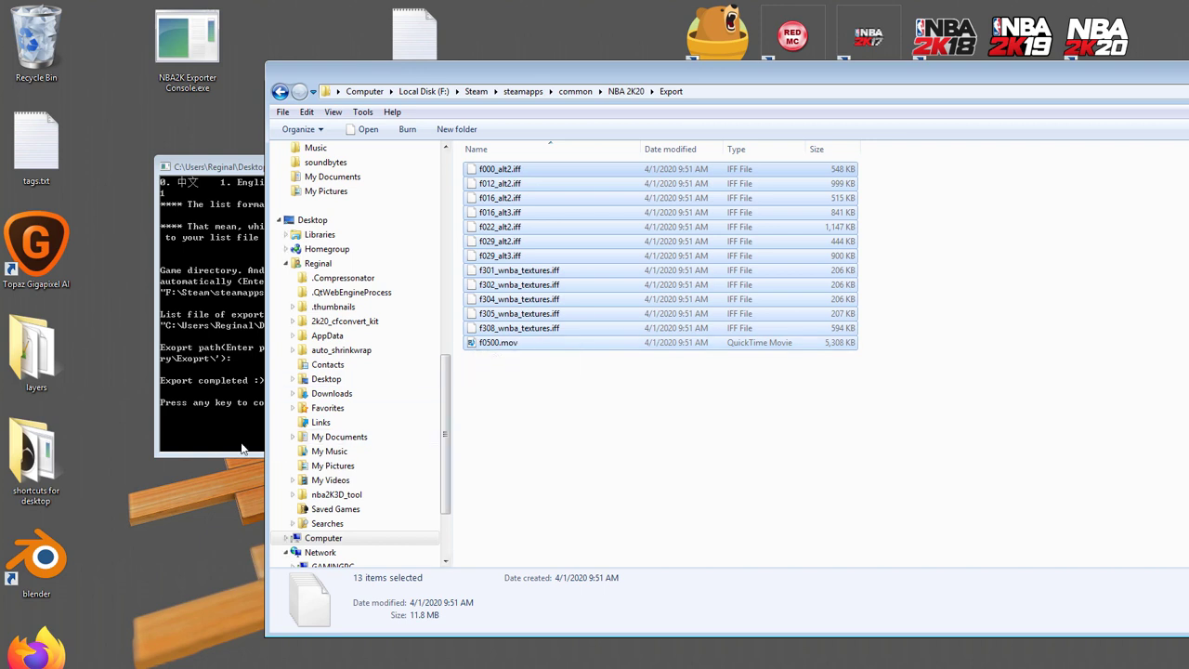
left_click(499, 173)
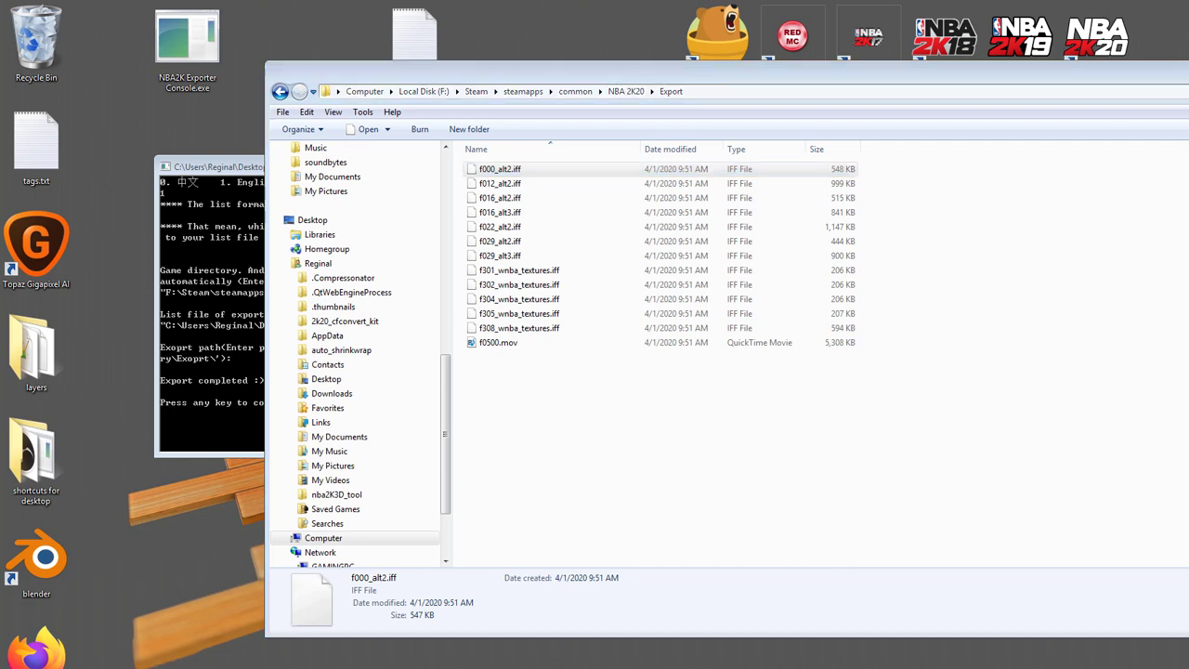
Copy the path F:\Steam\steamapps\common\NBA 2K20\Export from the address bar and close Explorer
left_click(725, 107)
left_click(703, 98)
right_click(703, 98)
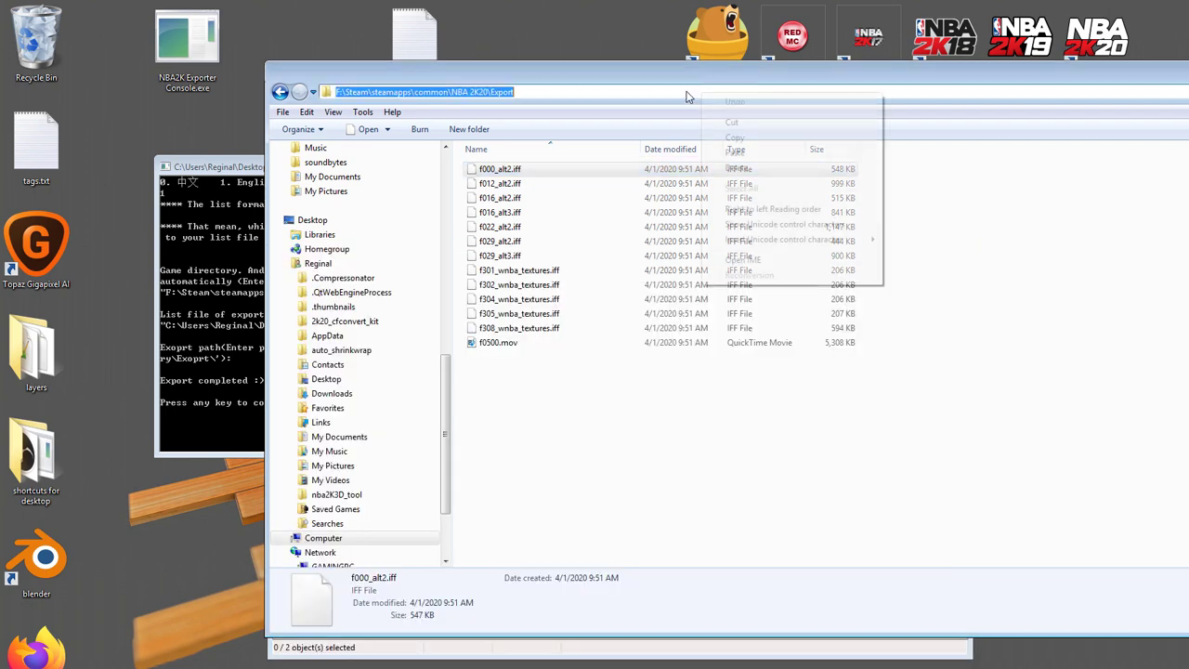
left_click(734, 139)
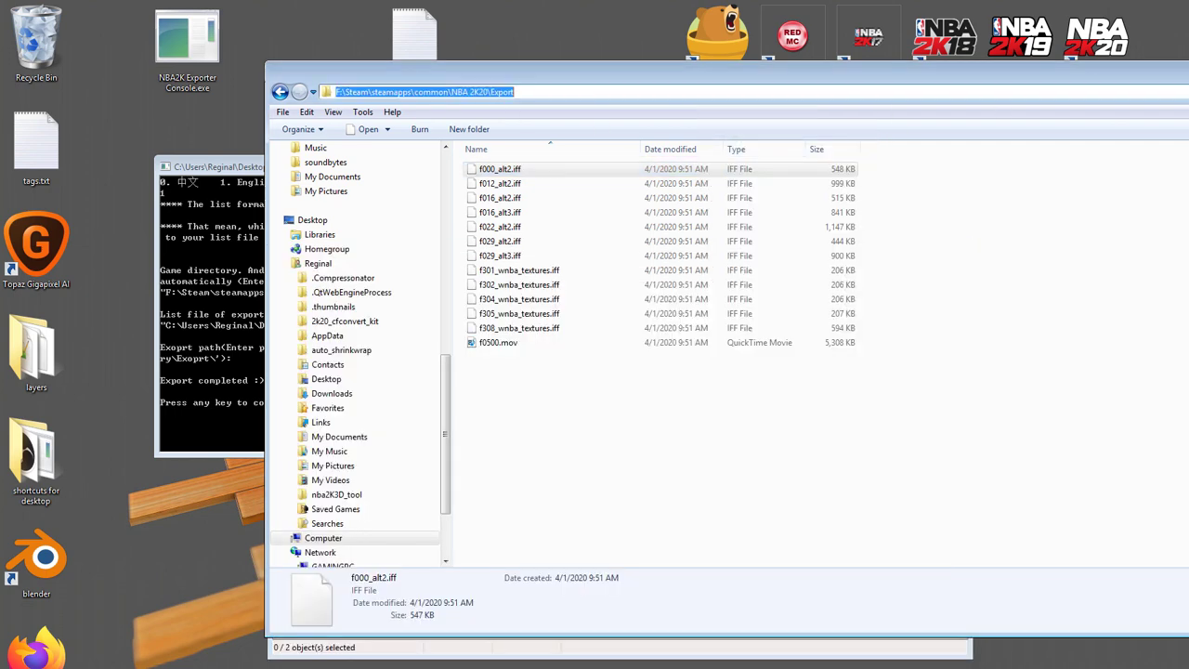
key("alt+F4")
Dismiss the finished exporter console and navigate 7-Zip to the pasted Export folder path
left_click(311, 212)
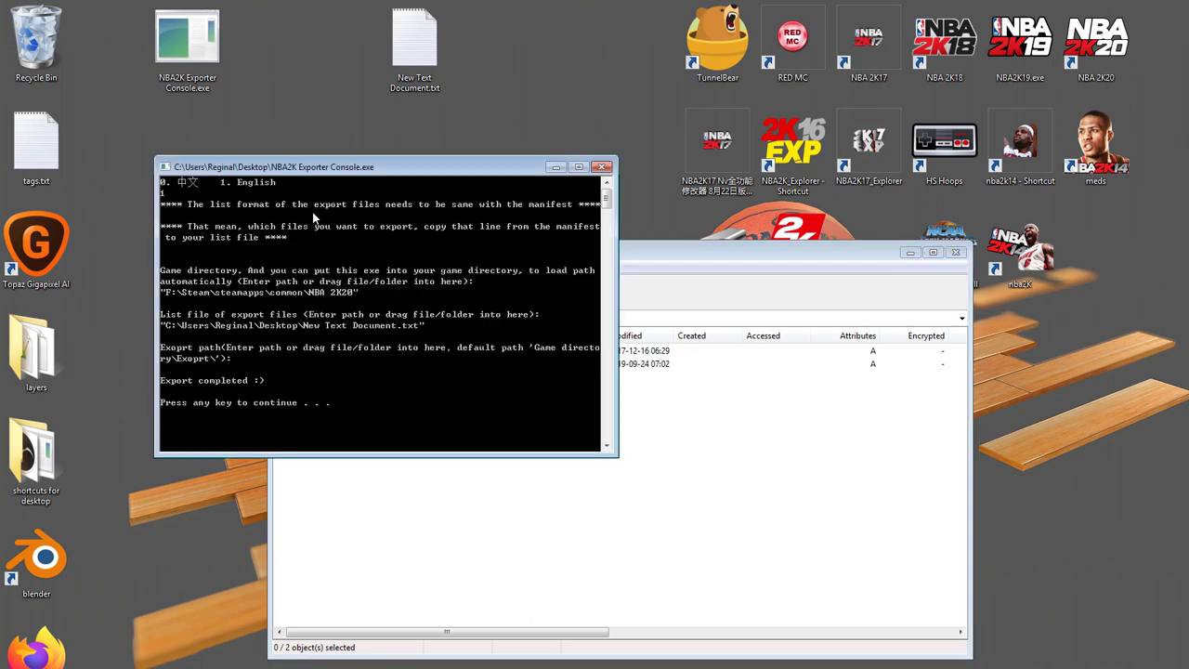
key("Return")
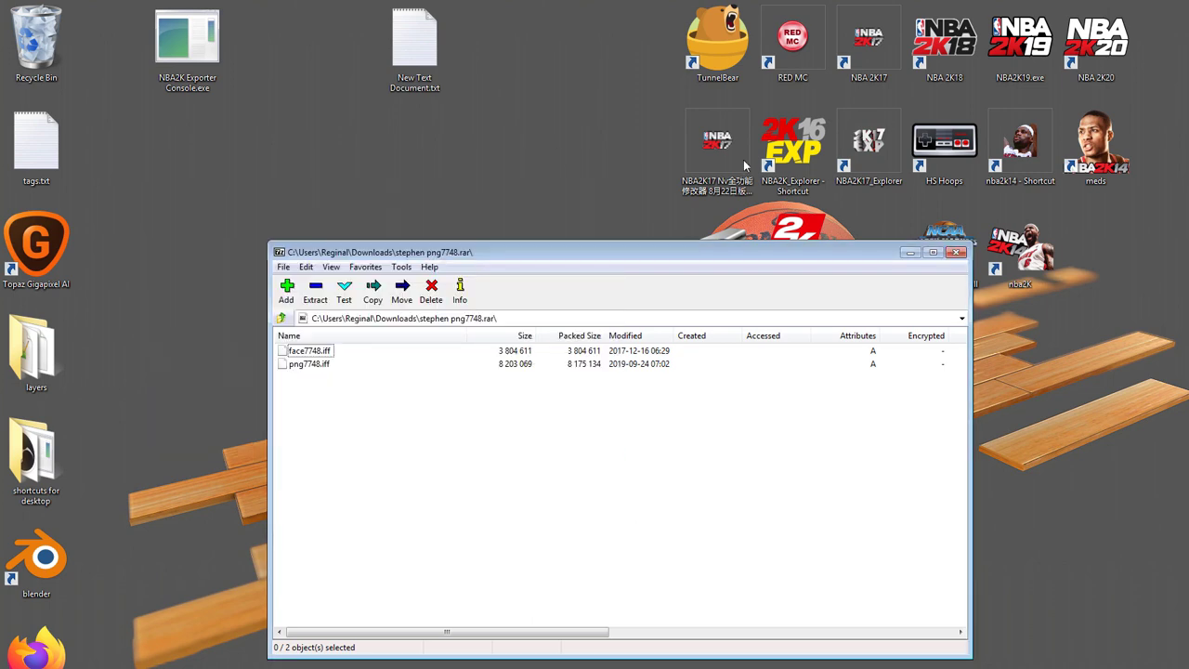
left_click(910, 252)
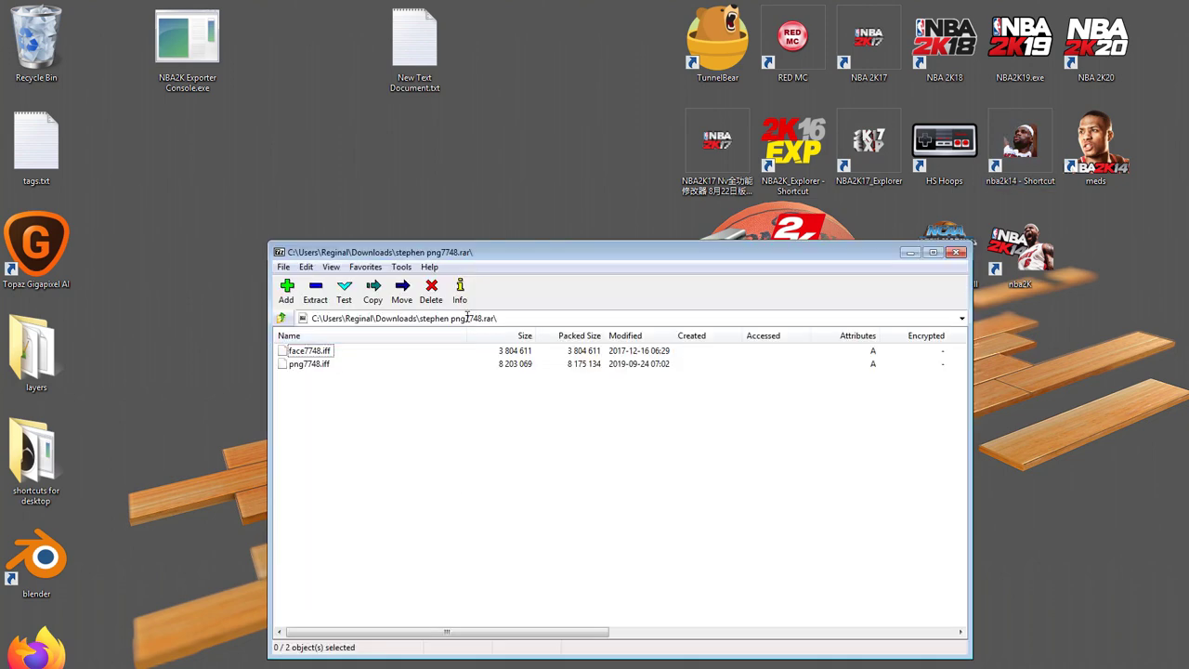
left_click(466, 317)
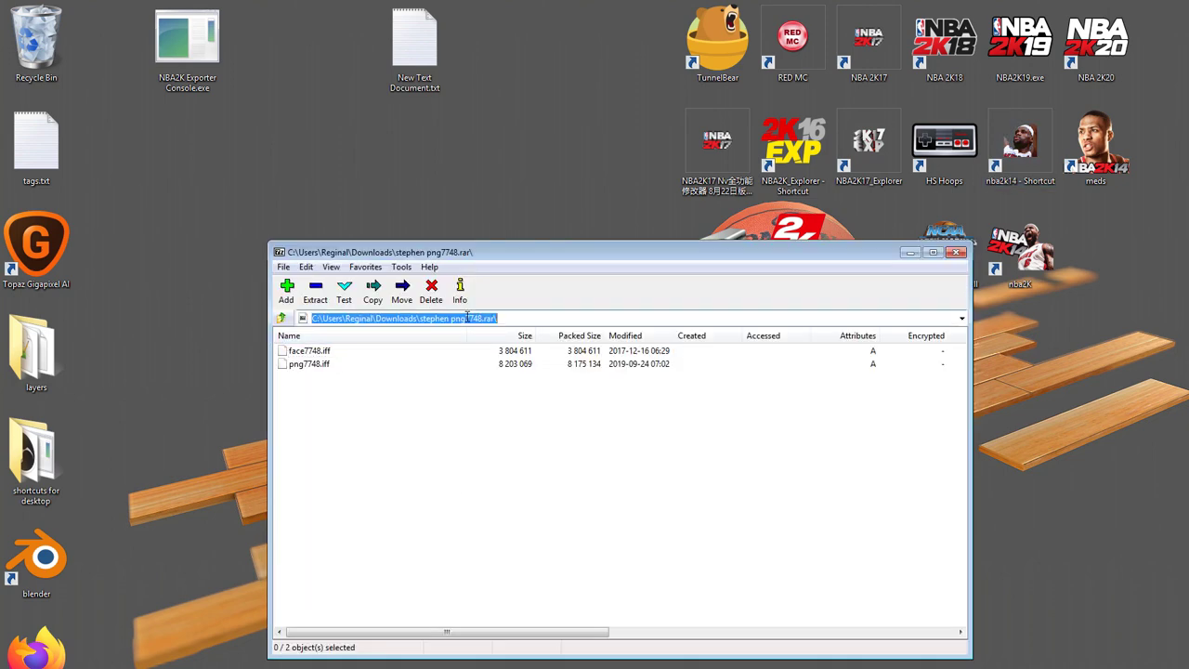
key("ctrl+v")
key("Return")
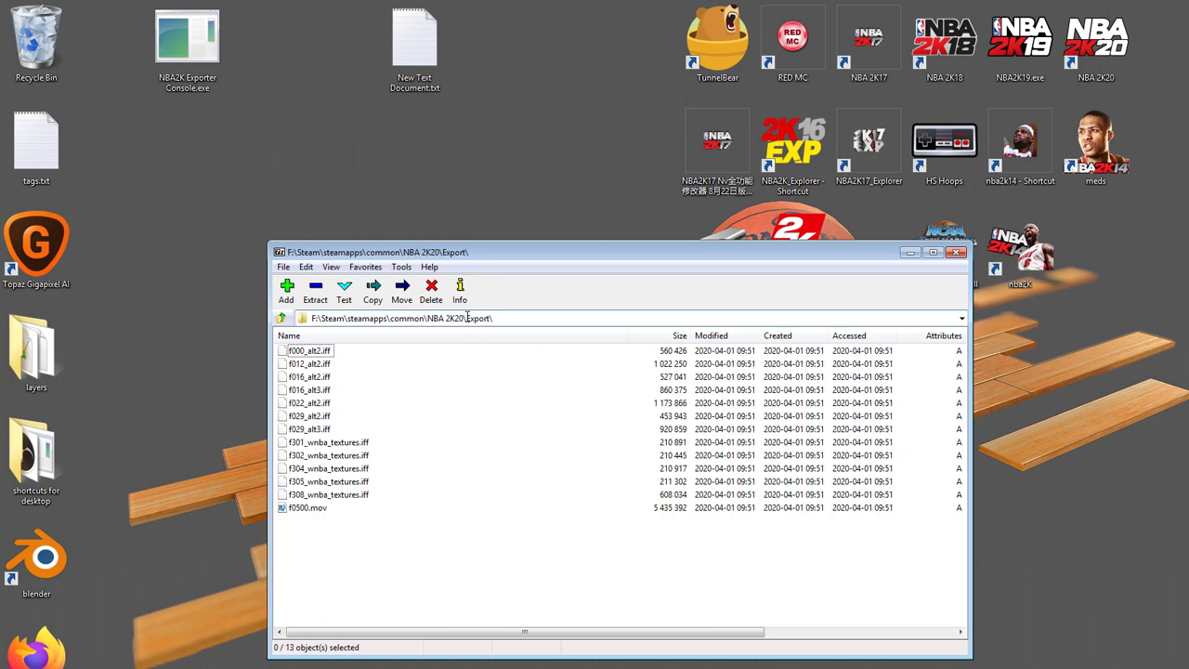
Open f000_alt2.iff in 7-Zip, browse its floor textures and shaders, then close 7-Zip
double_click(327, 352)
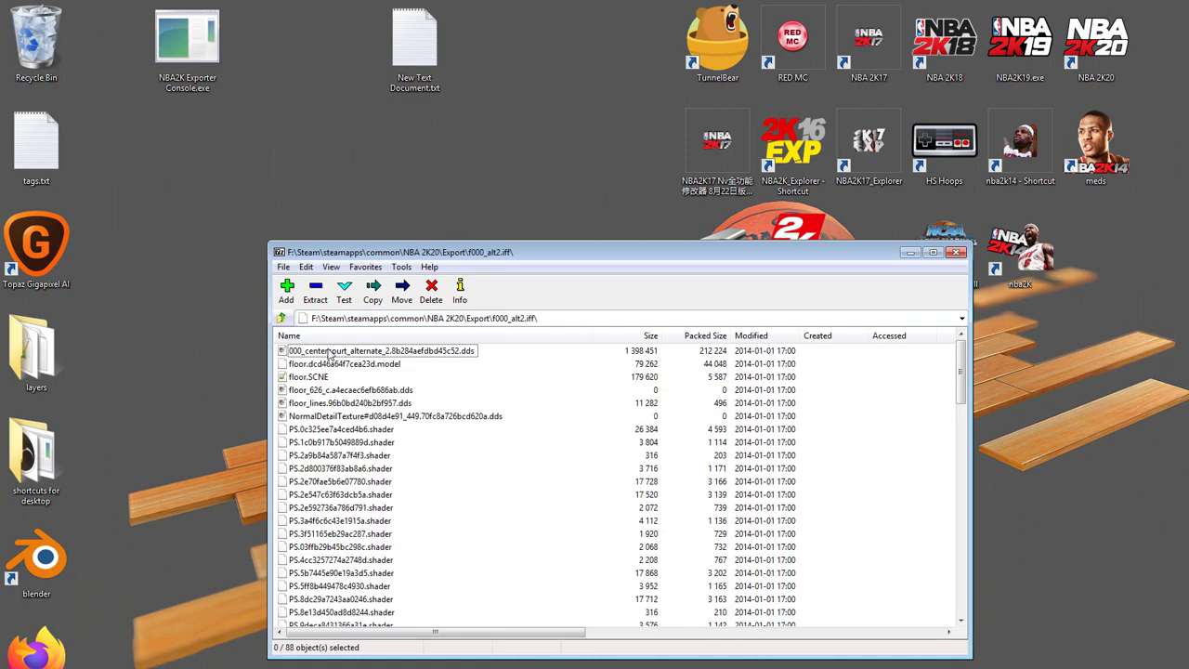
left_click(314, 406)
left_click(362, 392)
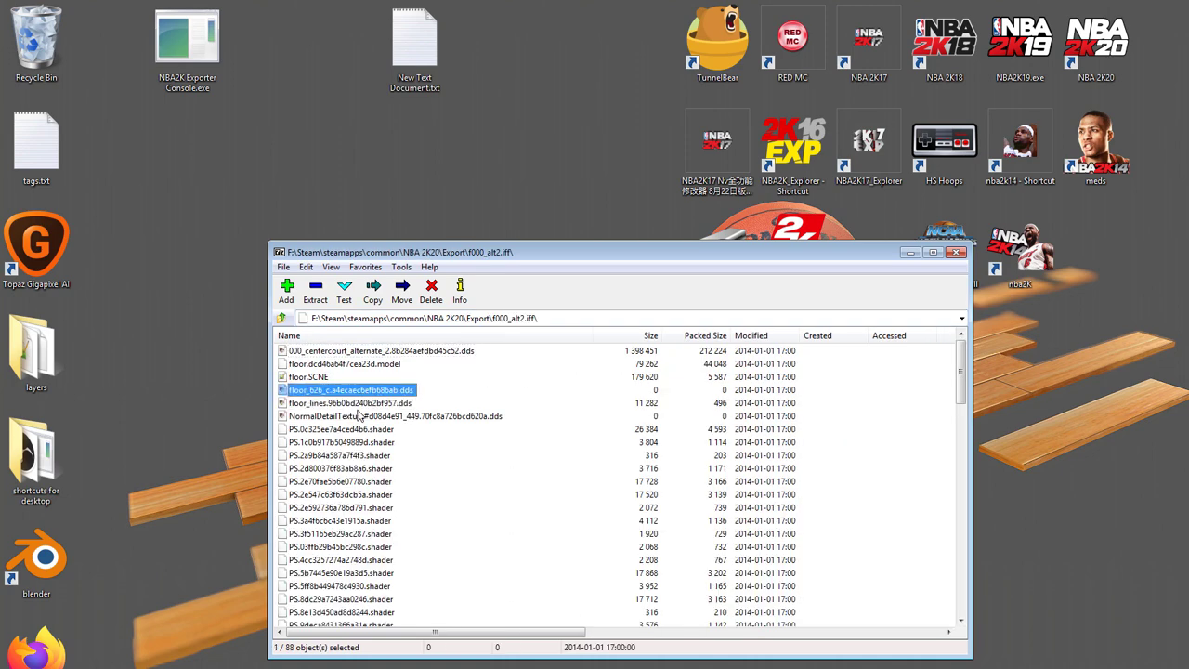
left_click(359, 416)
left_click(366, 496)
left_click(366, 534)
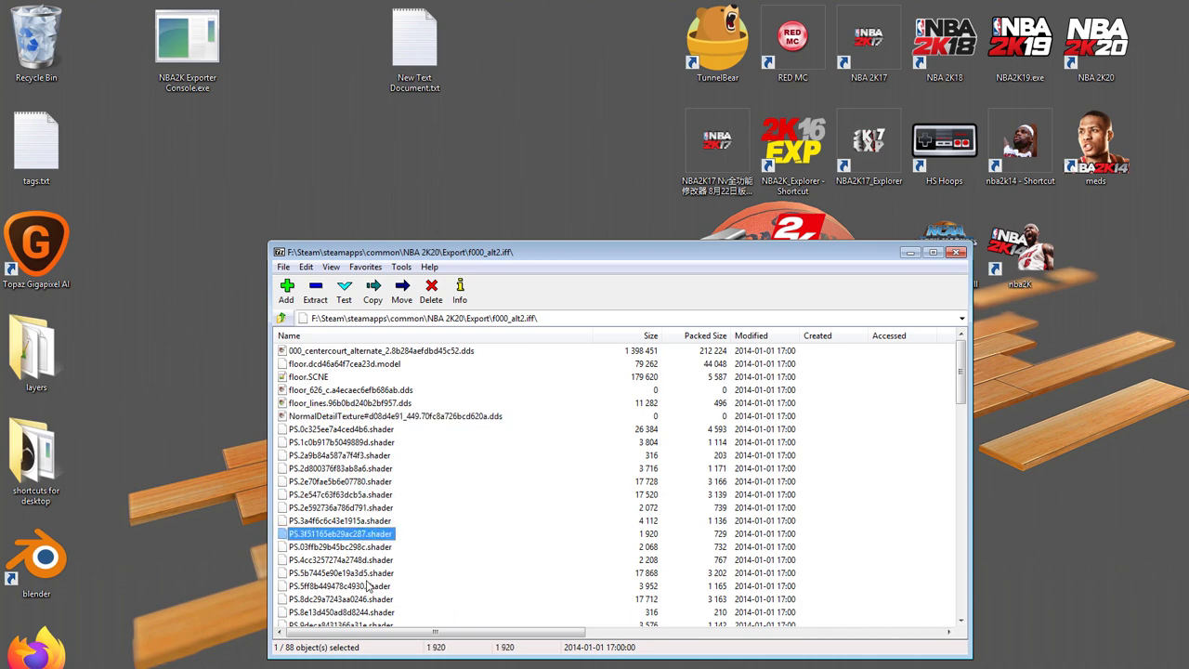
left_click(373, 586)
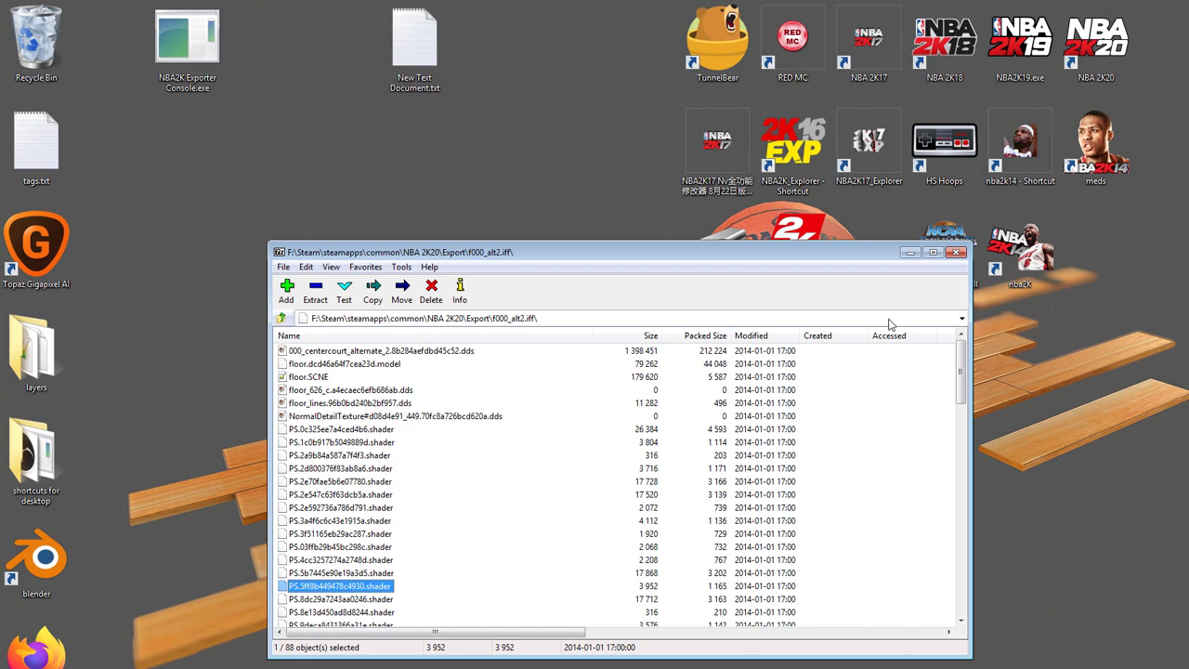
left_click(957, 256)
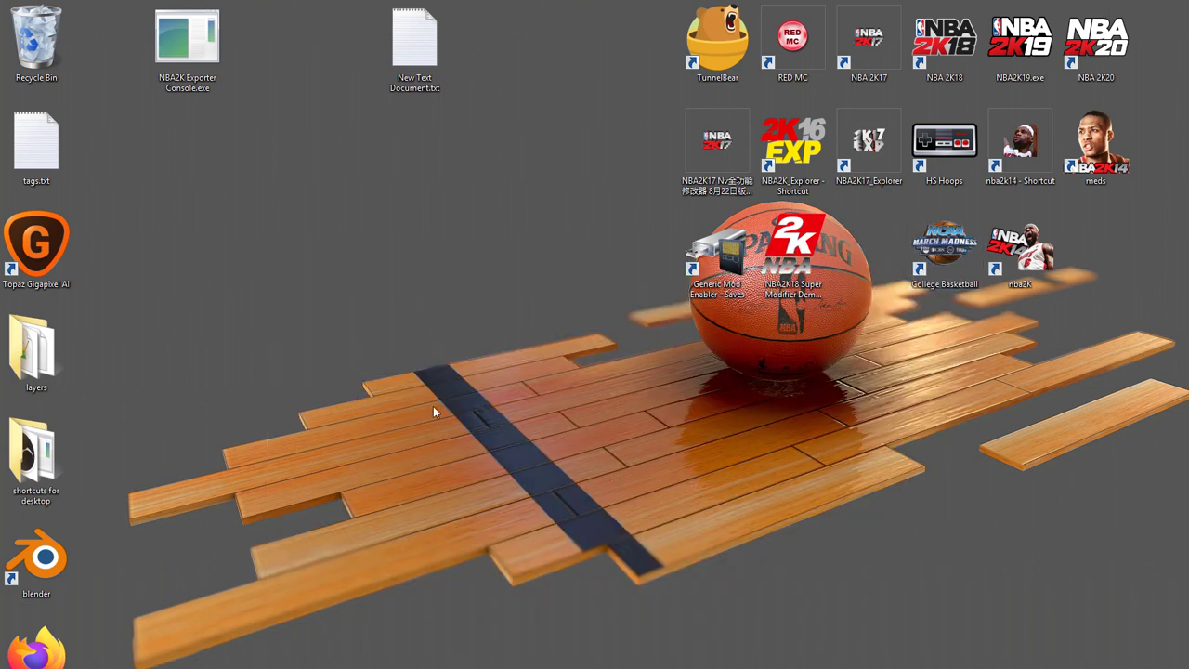